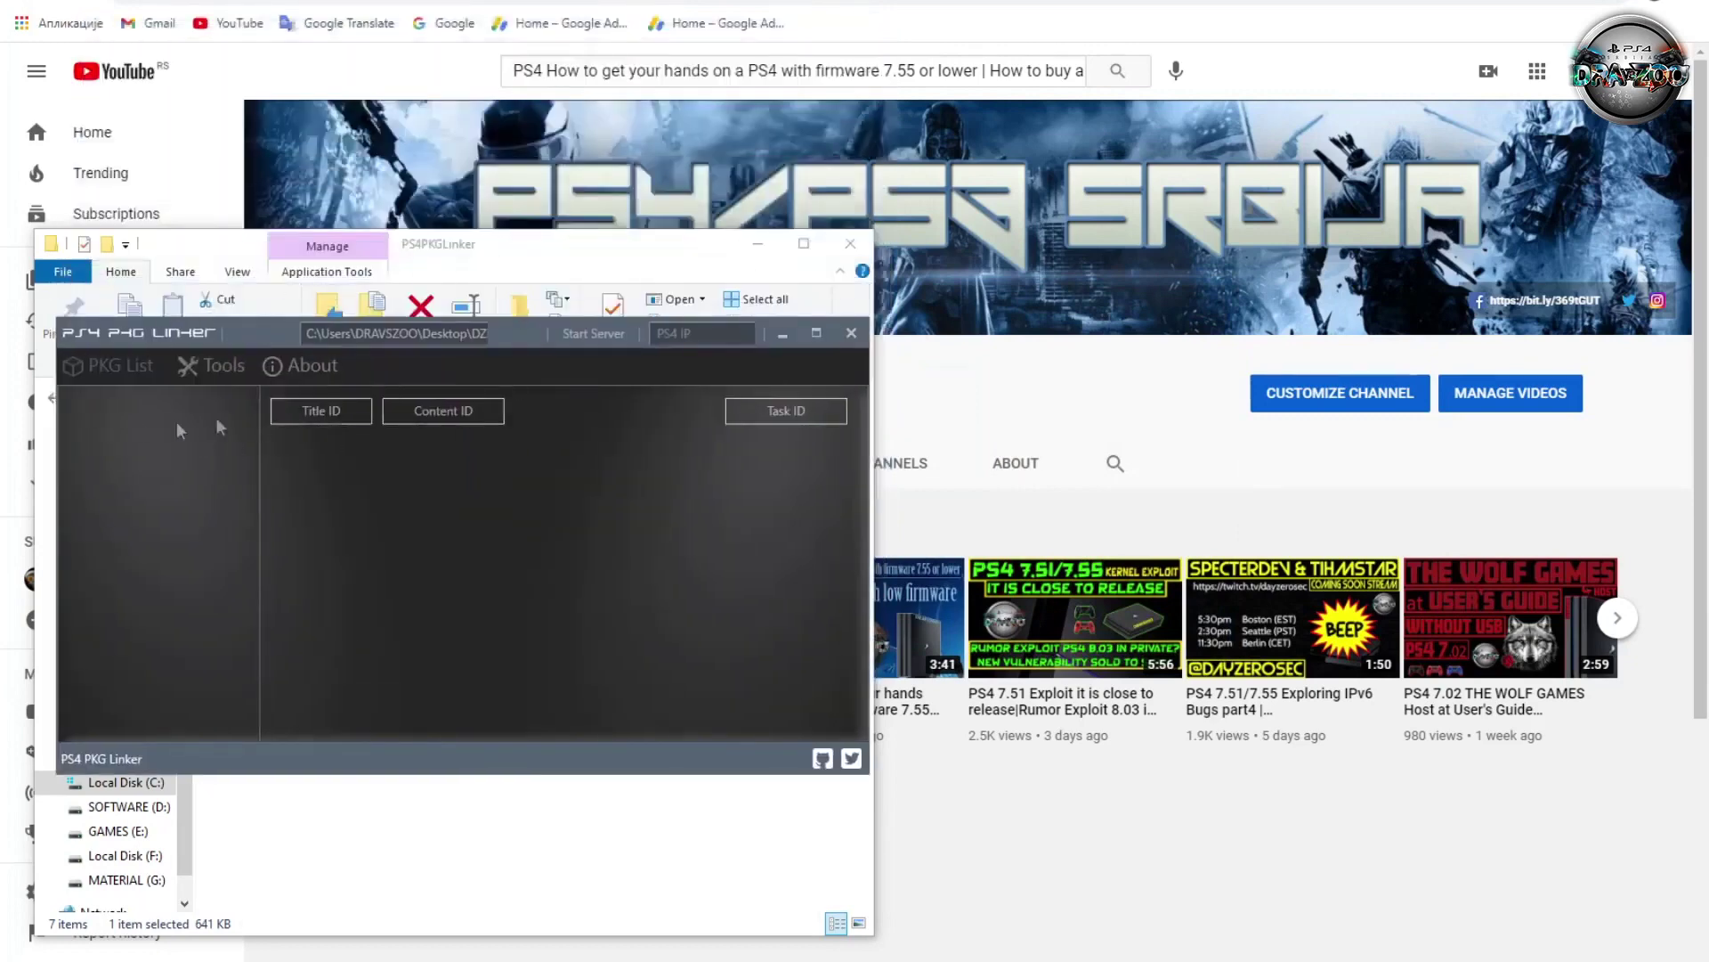
Step: Open the theme settings and try the Lime, Teal and Emerald accent colours
click(211, 365)
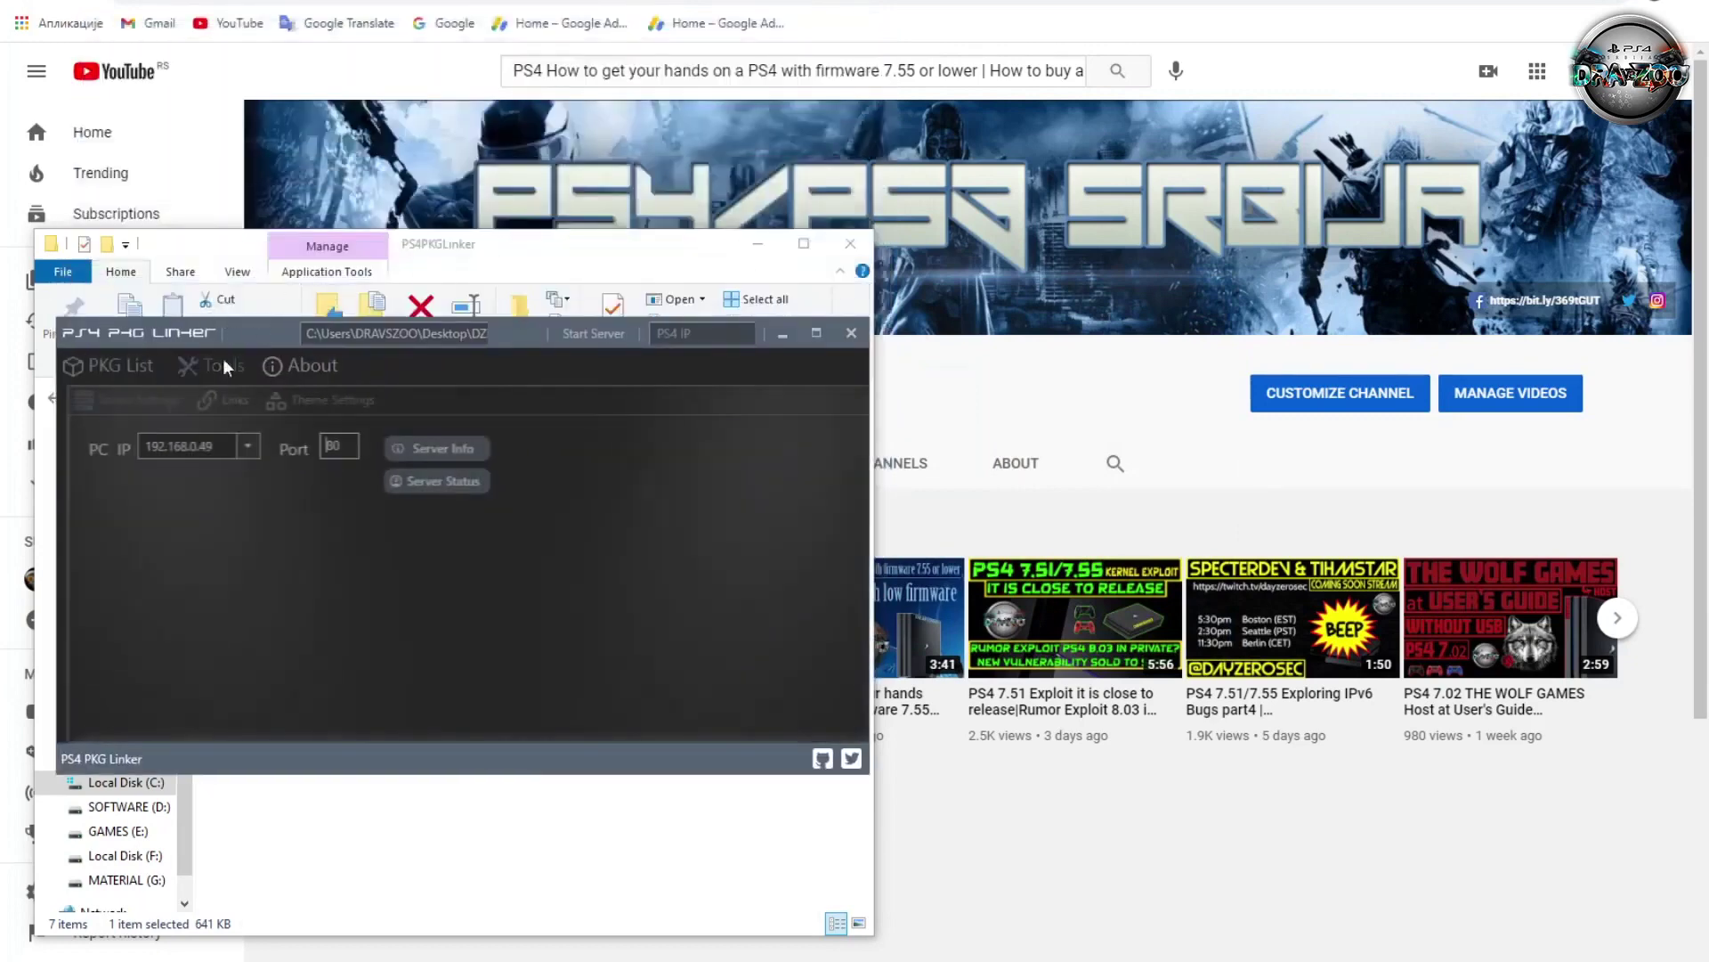
click(351, 400)
click(527, 512)
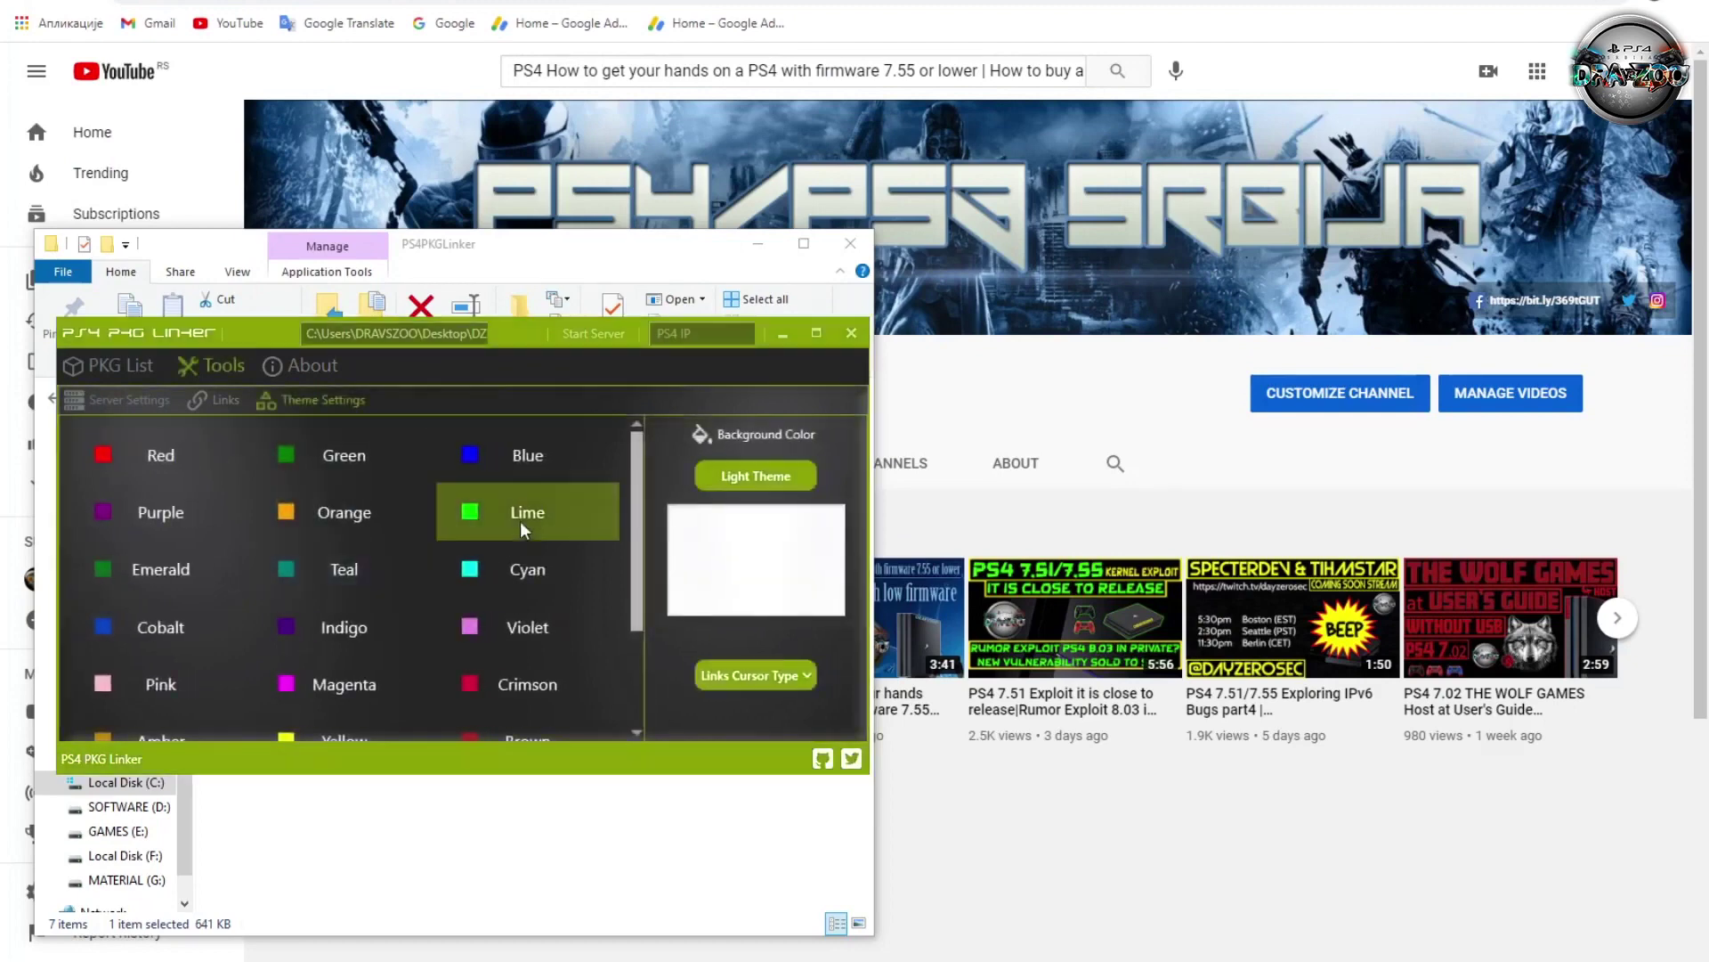
click(343, 569)
click(156, 570)
scroll(276, 616, down, 3)
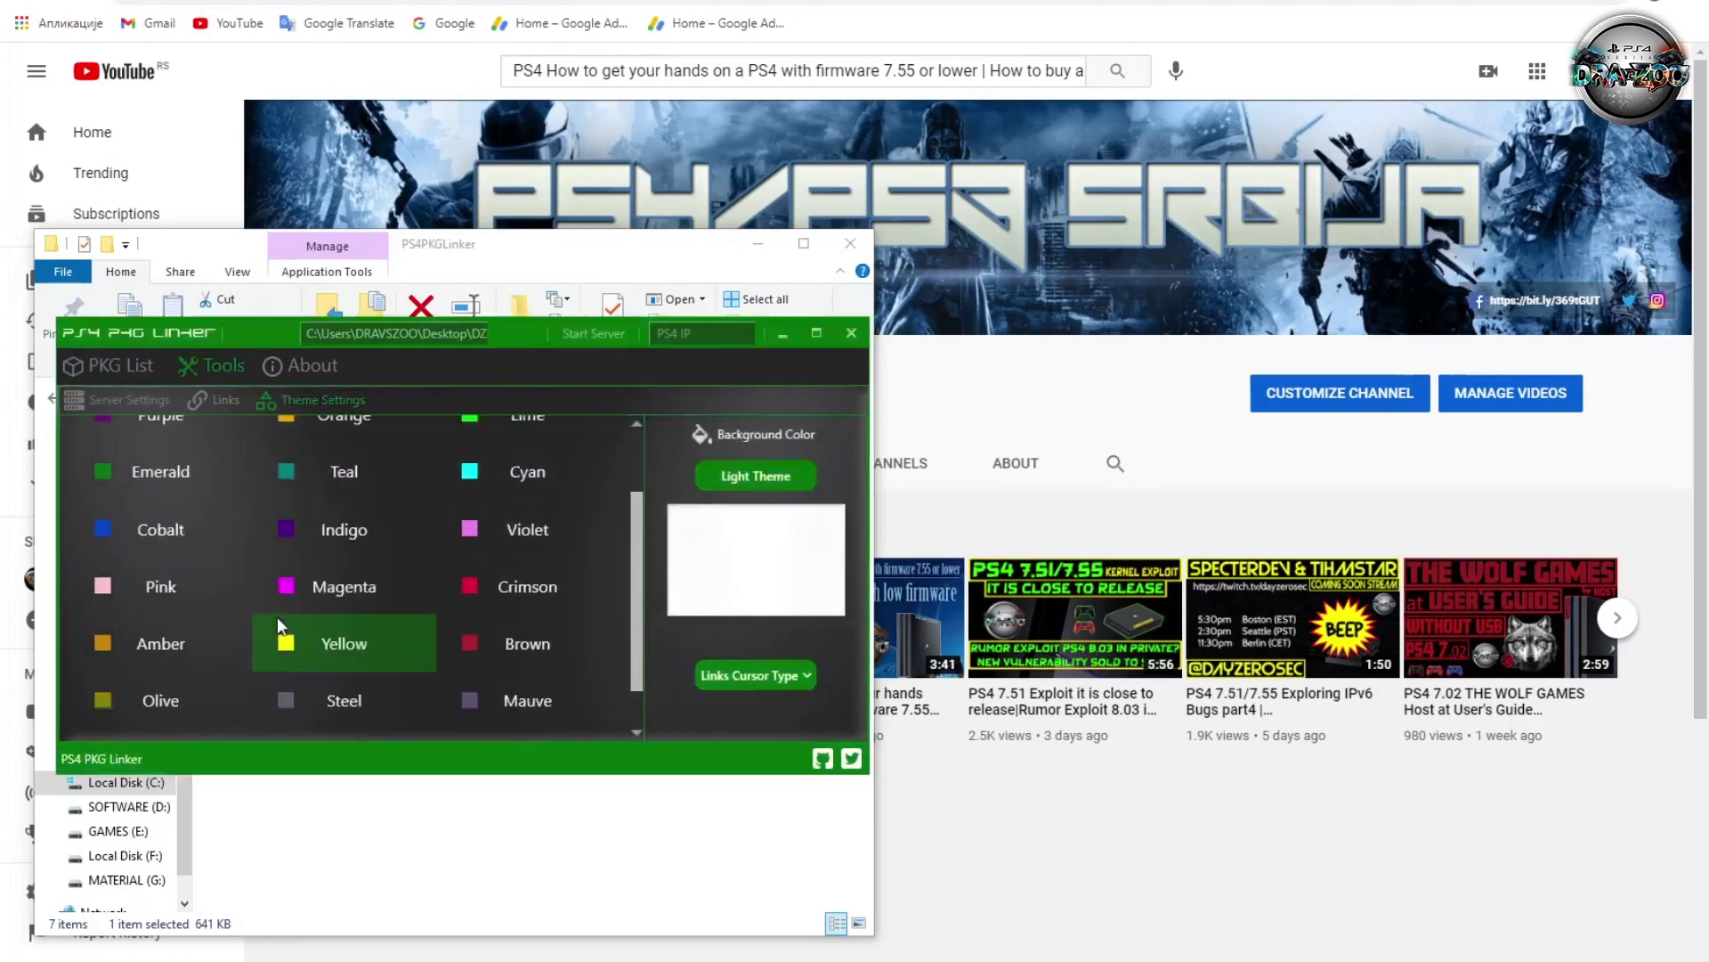
Step: Try further accent colours in the theme settings, including Crimson, Magenta, Amber, Olive, Brown, Sienna and Violet
click(501, 542)
click(329, 539)
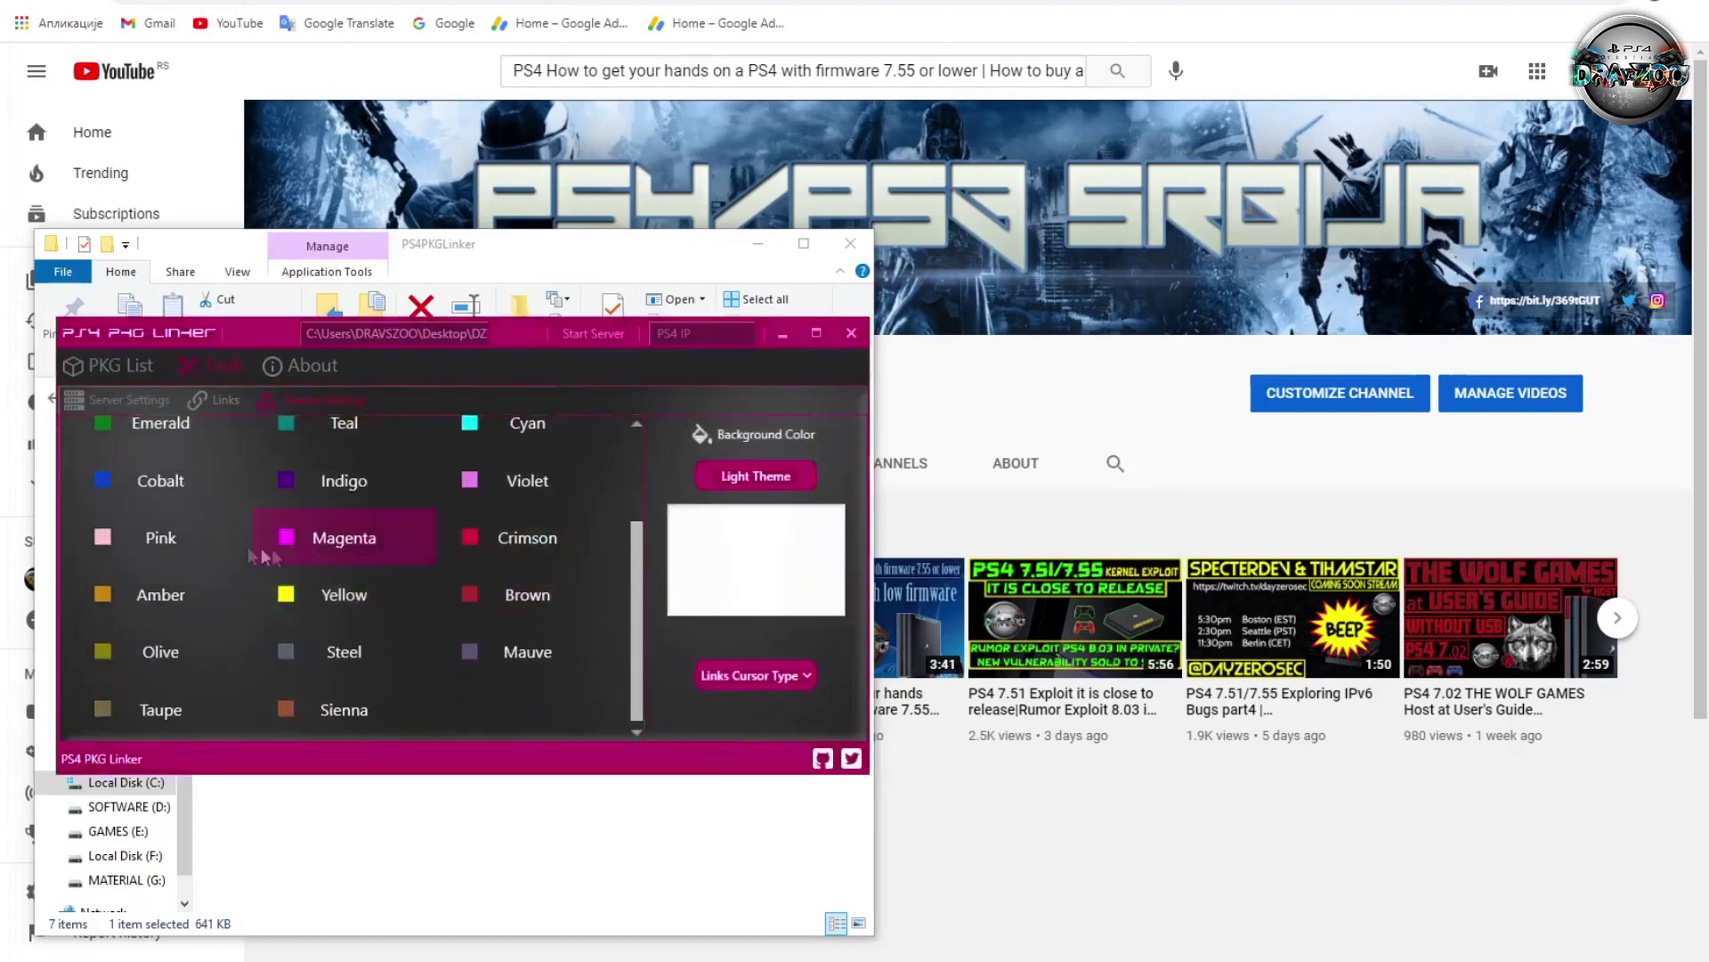
click(159, 595)
click(155, 655)
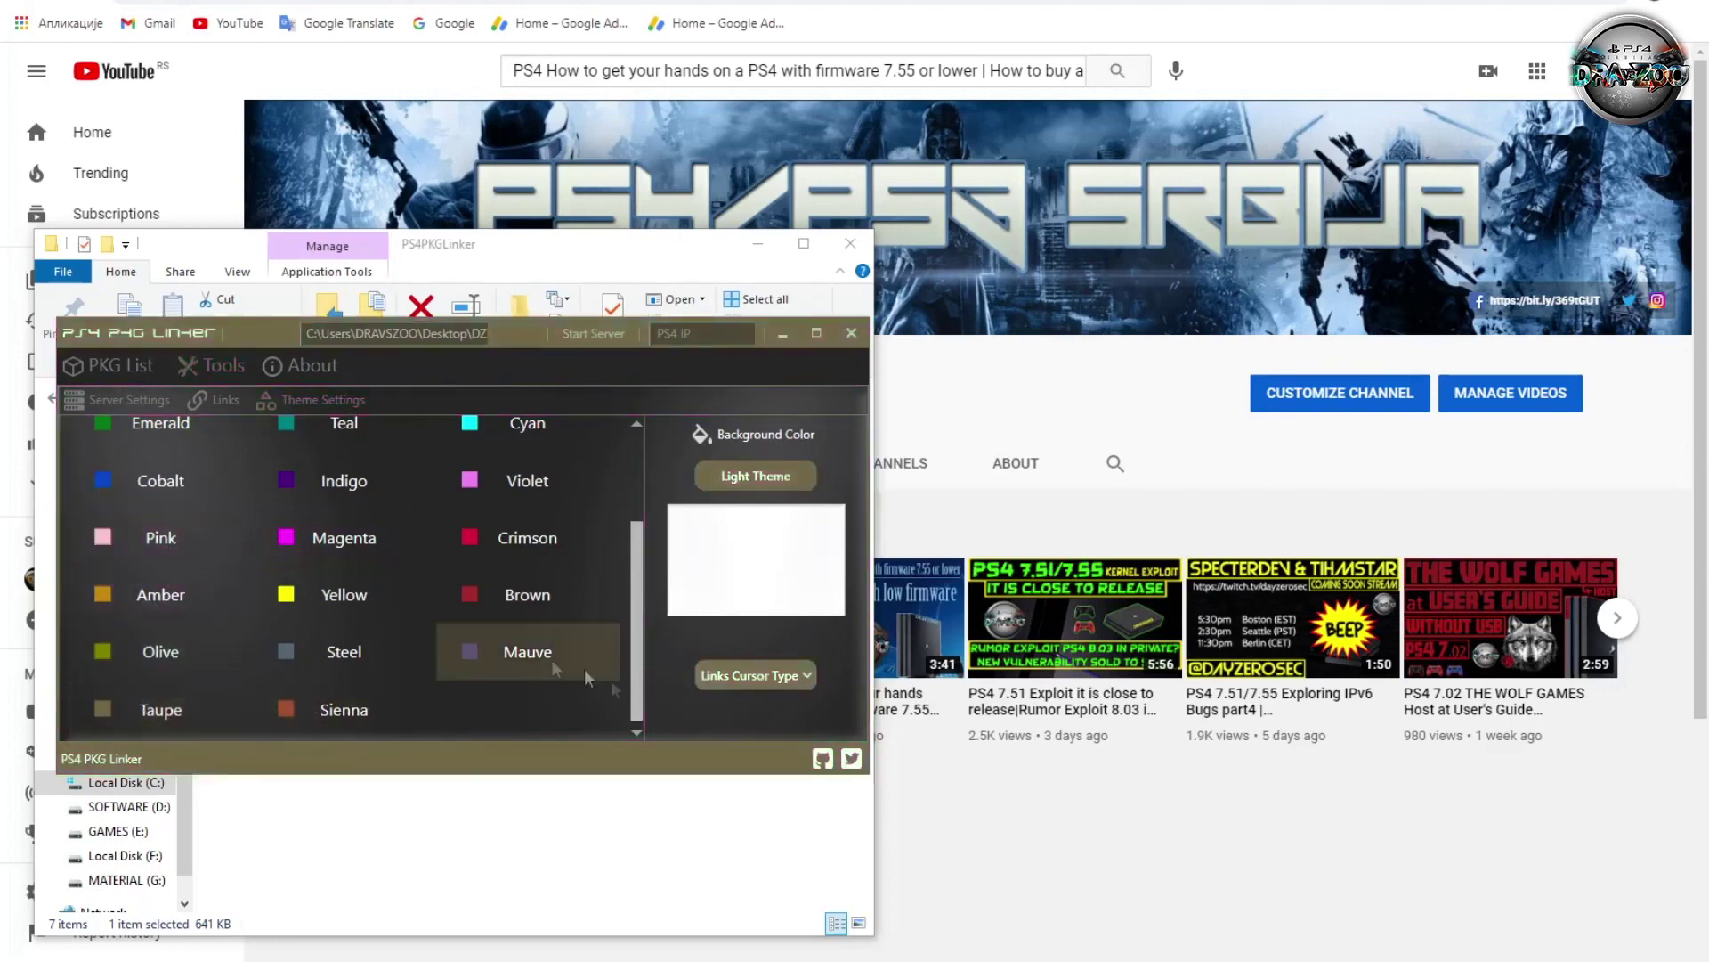
click(496, 592)
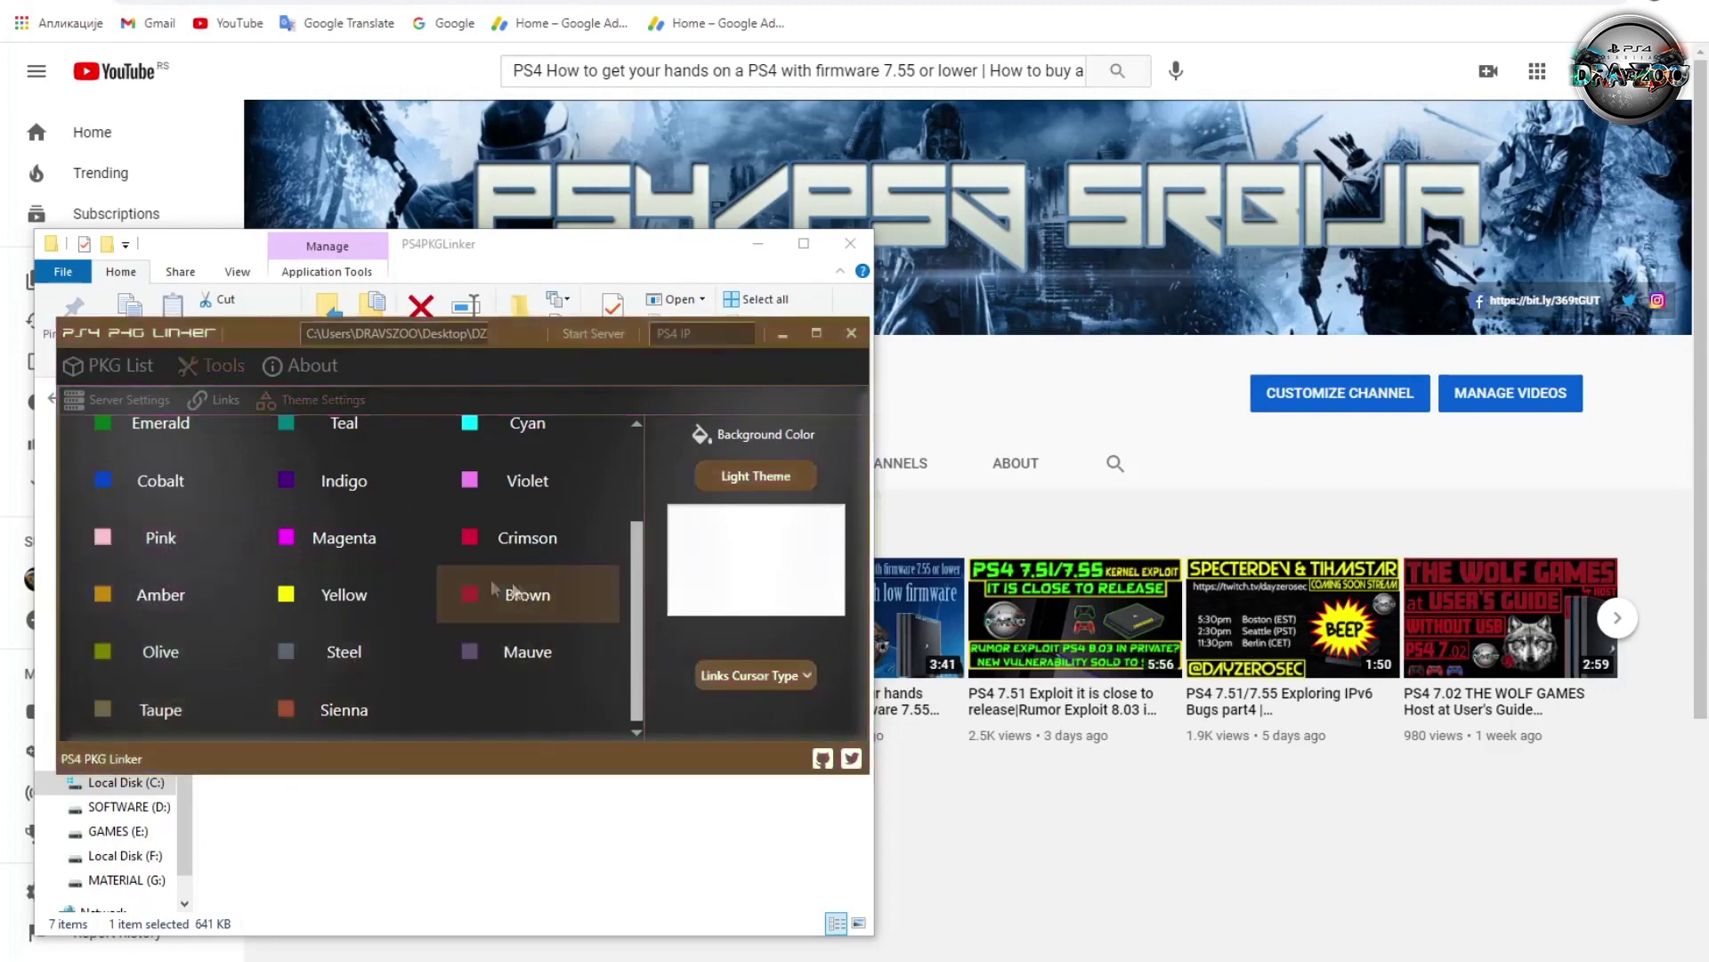
click(339, 716)
click(516, 482)
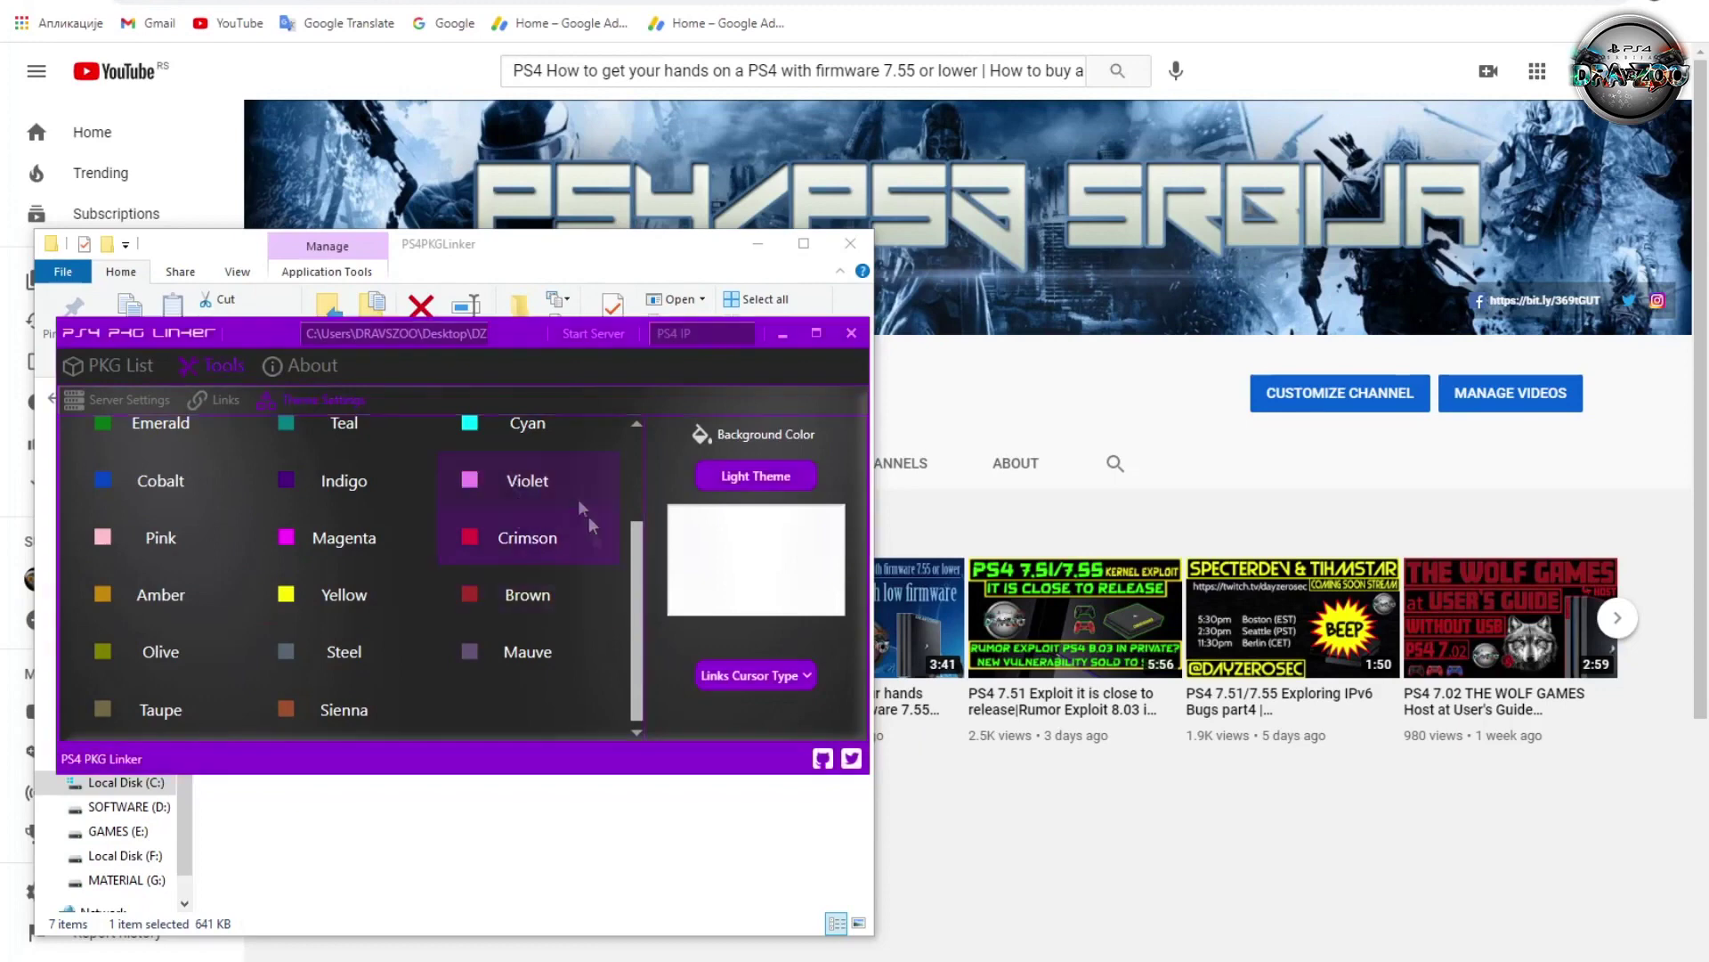
click(527, 435)
Step: Set the accent colour to Brown and return to the PKG list
click(519, 614)
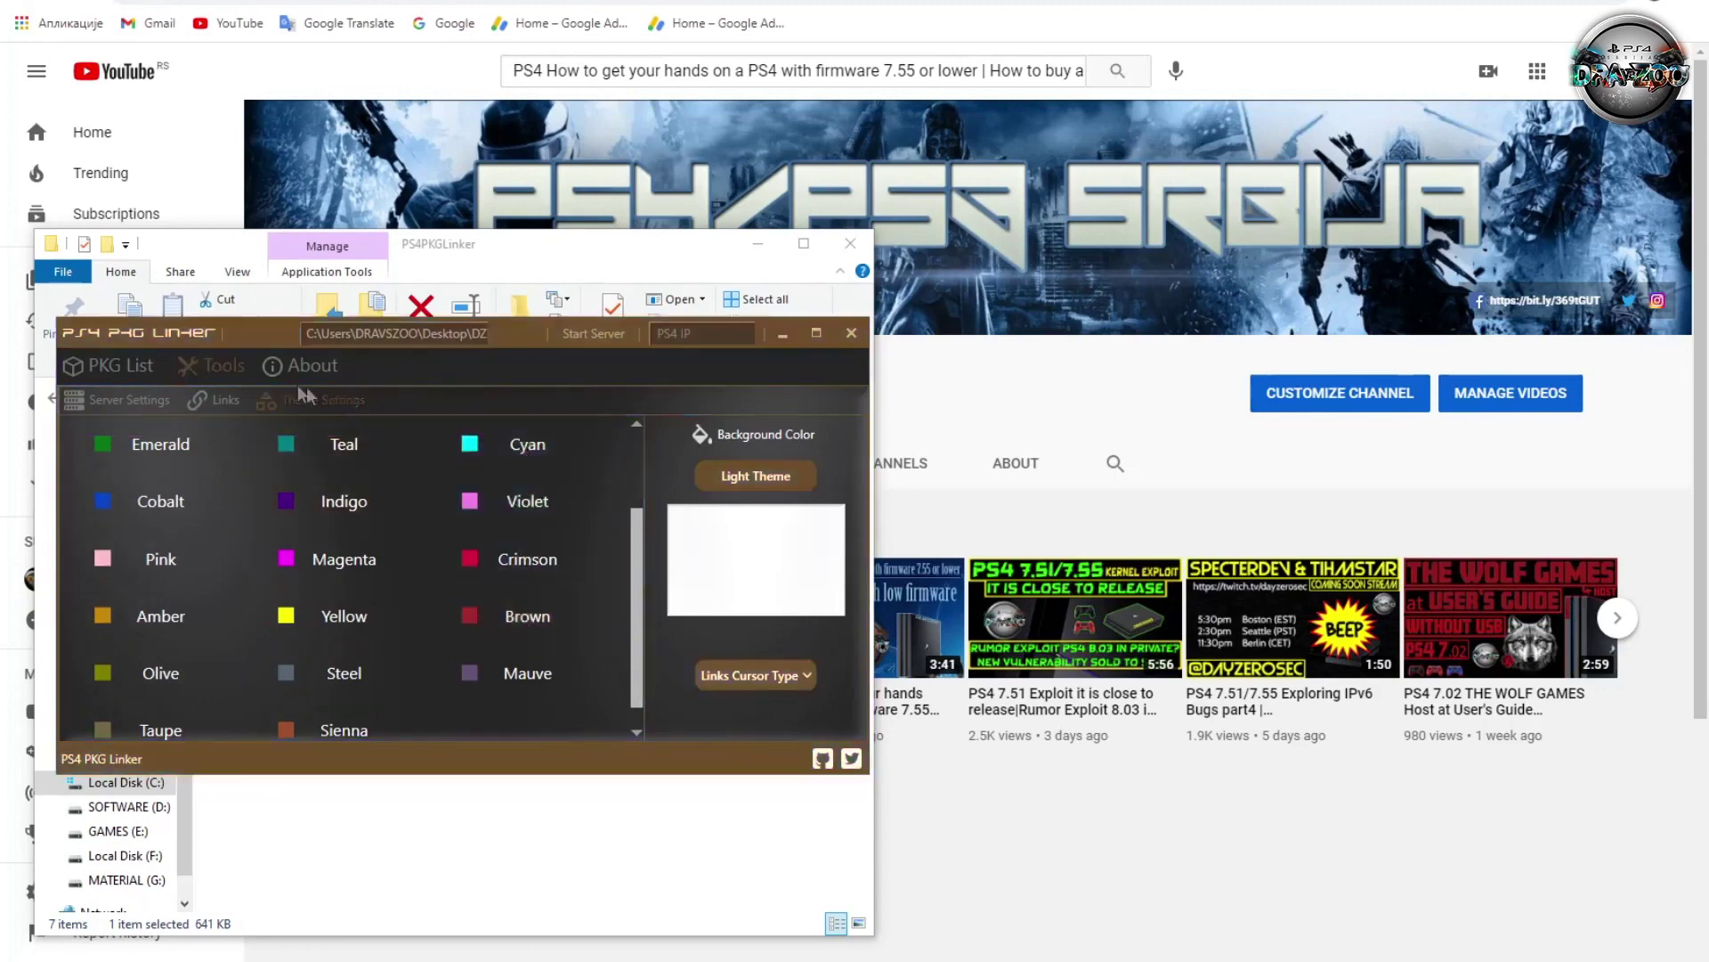
click(116, 363)
drag(525, 331, 516, 349)
Step: Minimize the PS4PKGLinker folder window and switch to the Chiaki stream
click(758, 243)
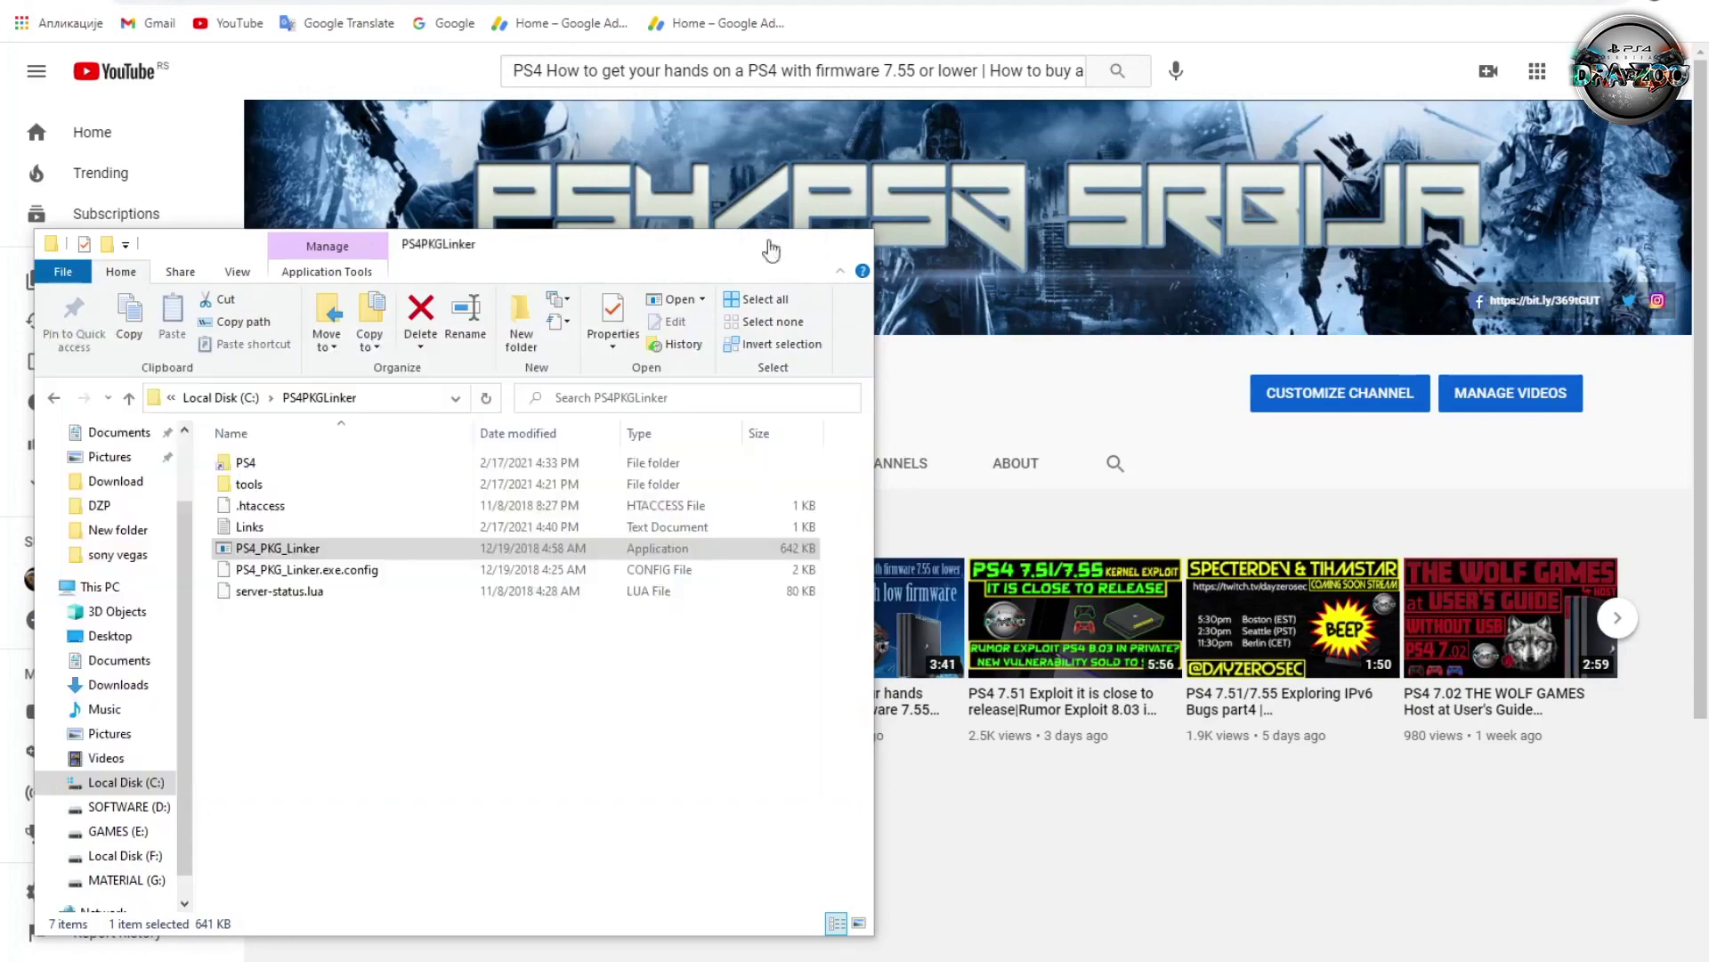
drag(575, 358, 565, 349)
key(alt+Tab)
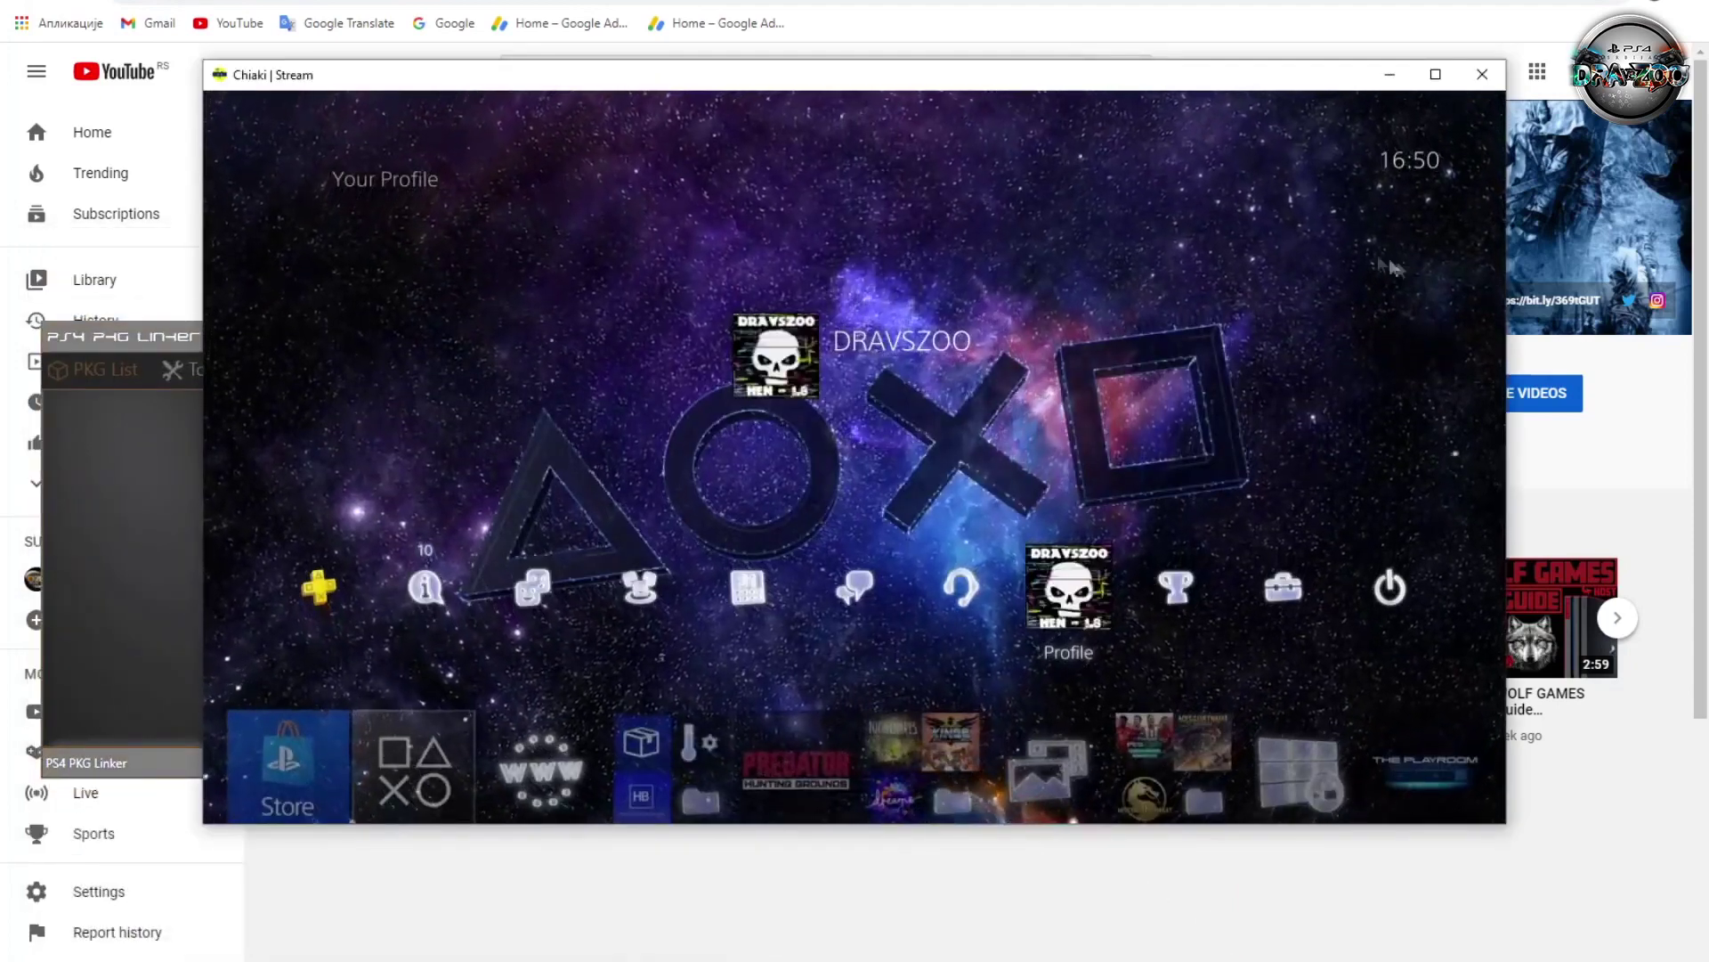
Step: Open the Internet Browser from the PS4 home screen and view the unlock options on the PS4MACEDO 7.02 page
key(Left)
key(Left)
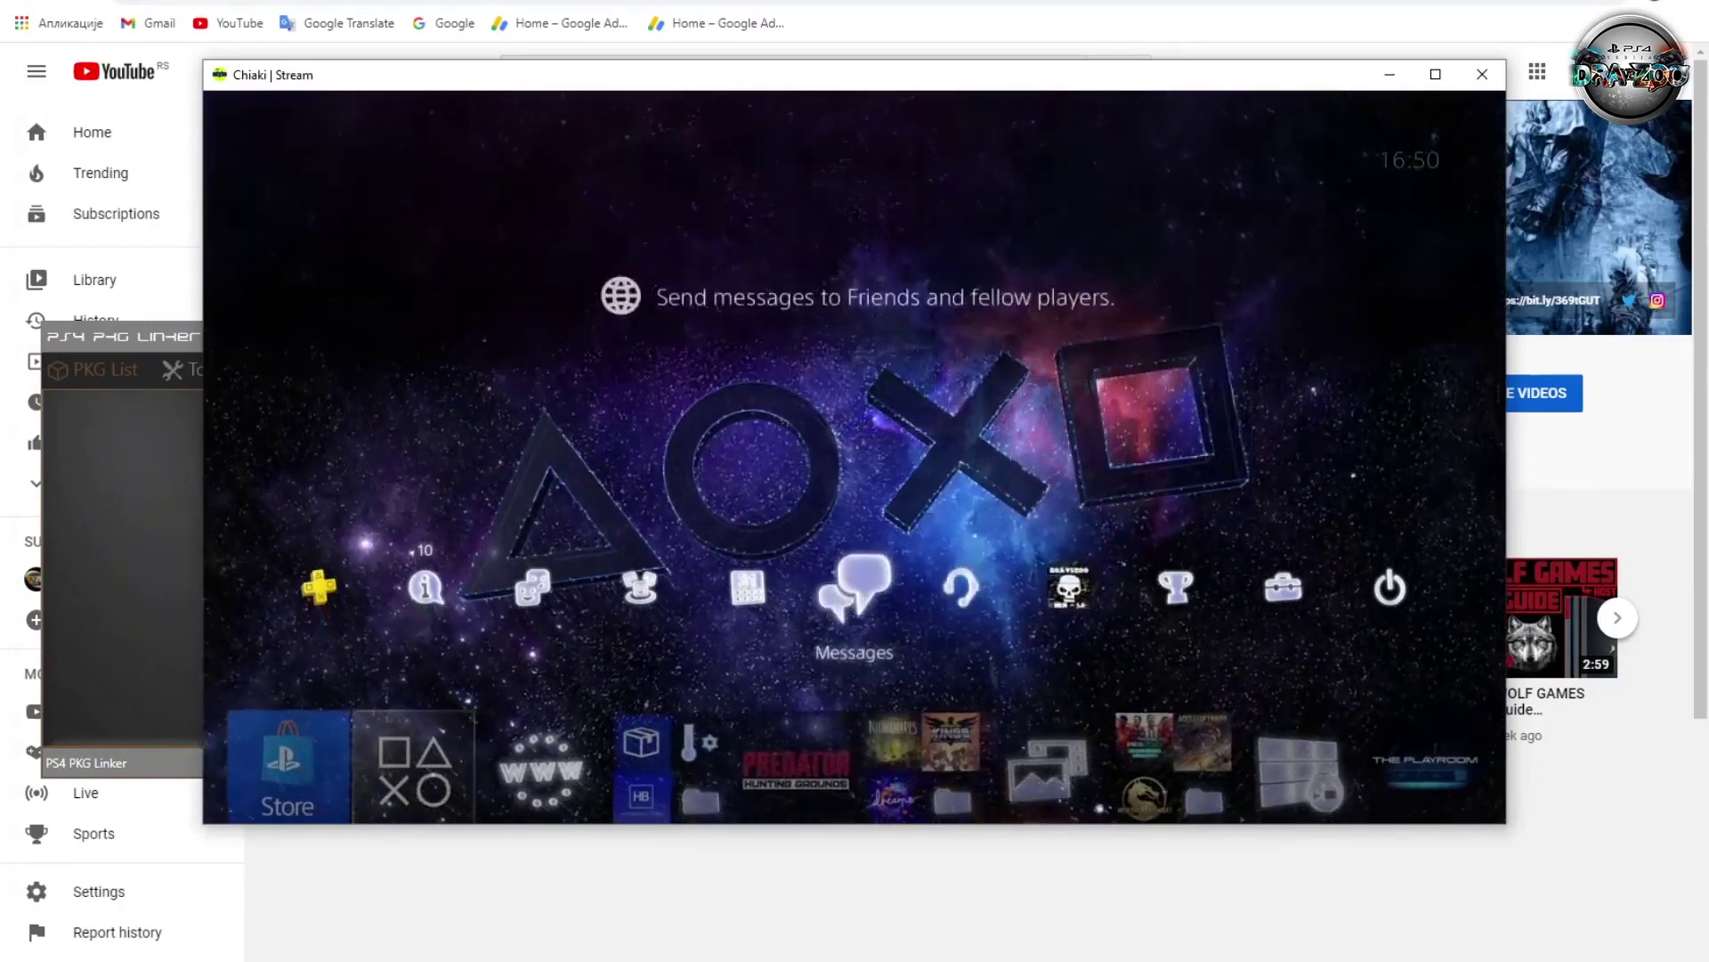
key(Down)
key(Right)
key(Left)
key(Return)
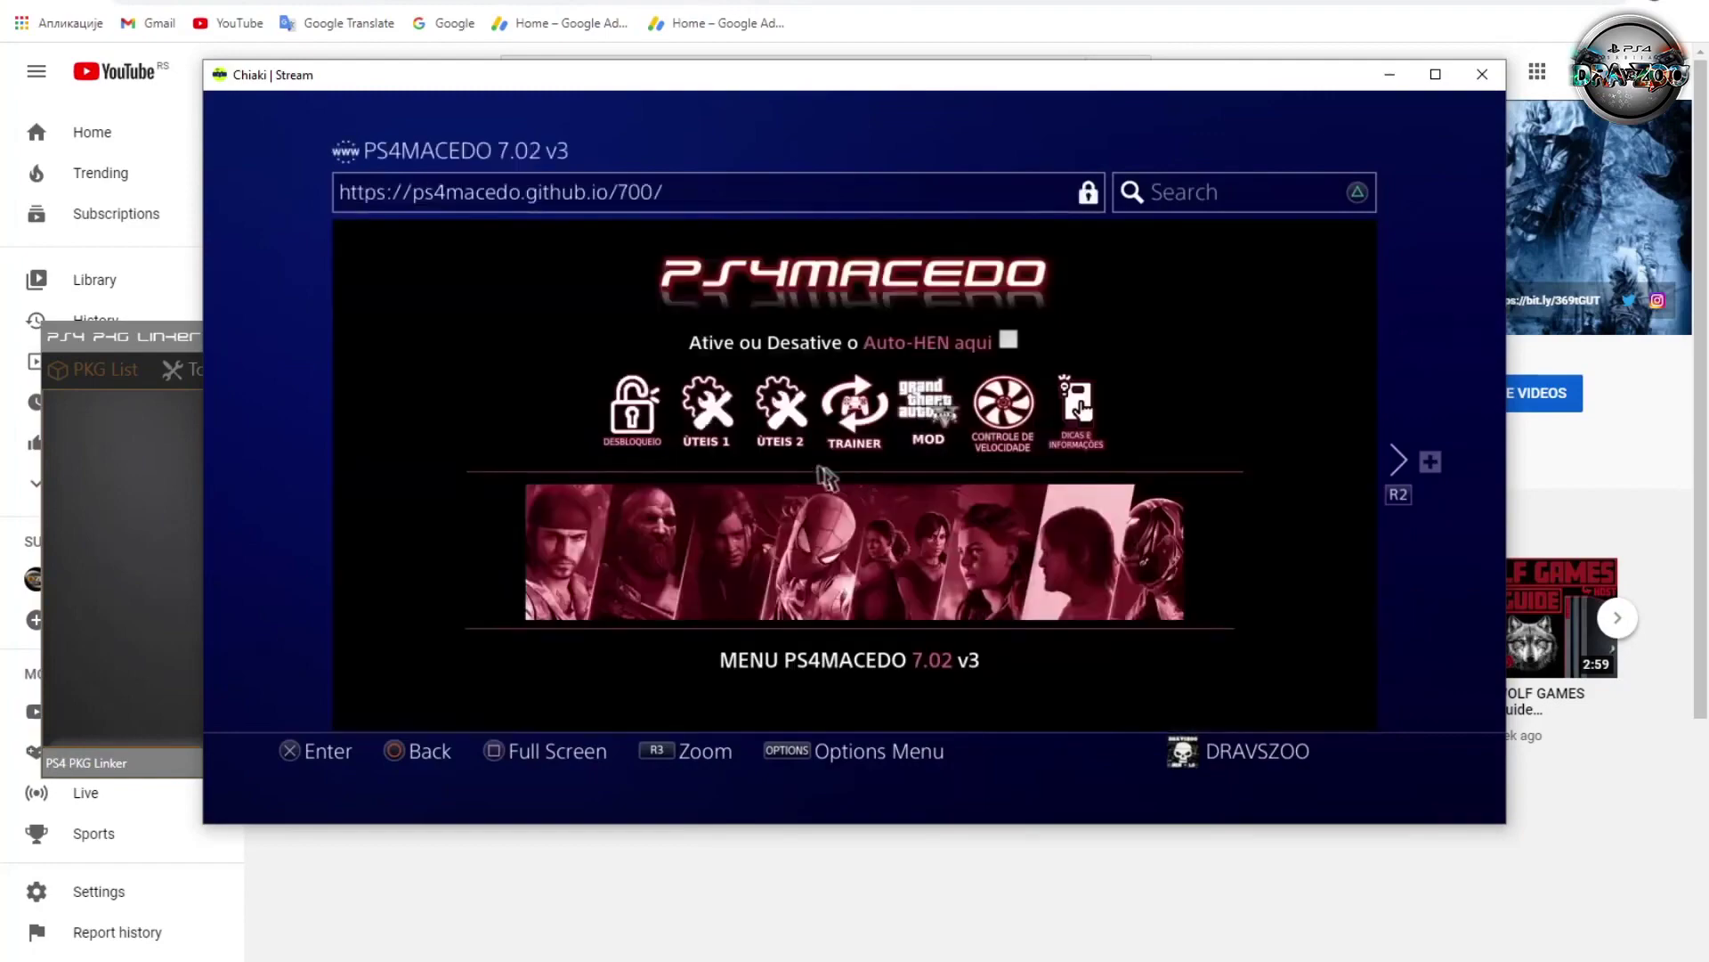
mouse_move(643, 441)
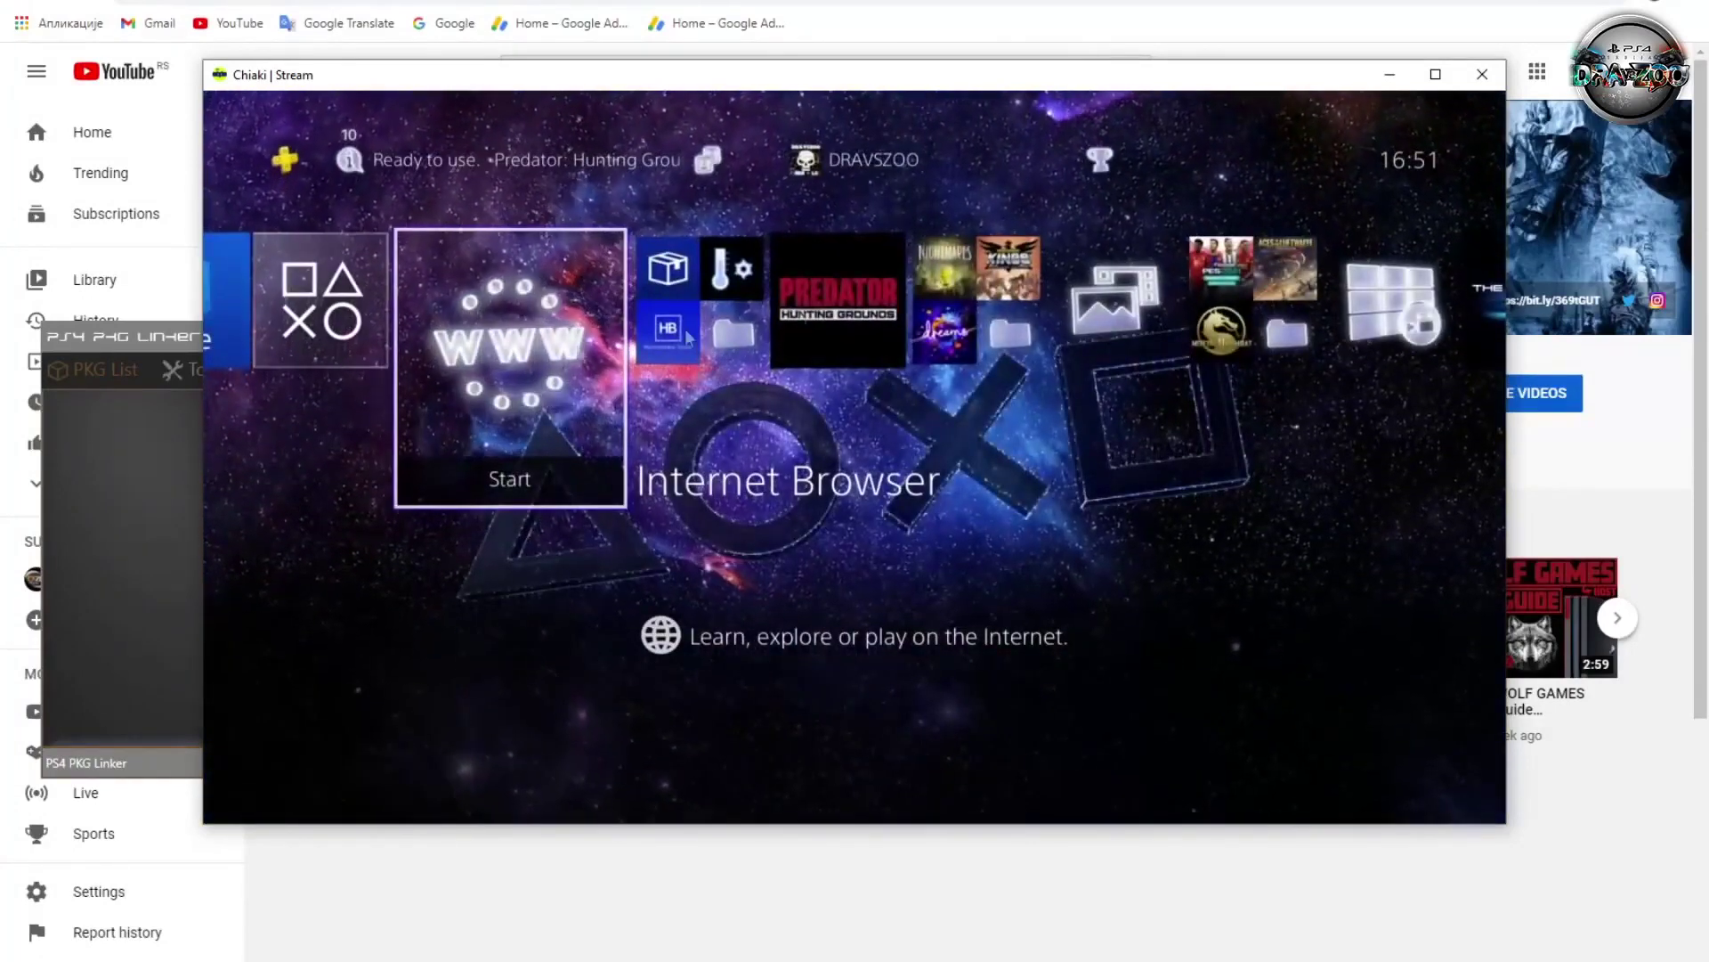
Step: Switch to PS4 PKG Linker and arrange its window and the Chiaki stream so both are visible
click(103, 457)
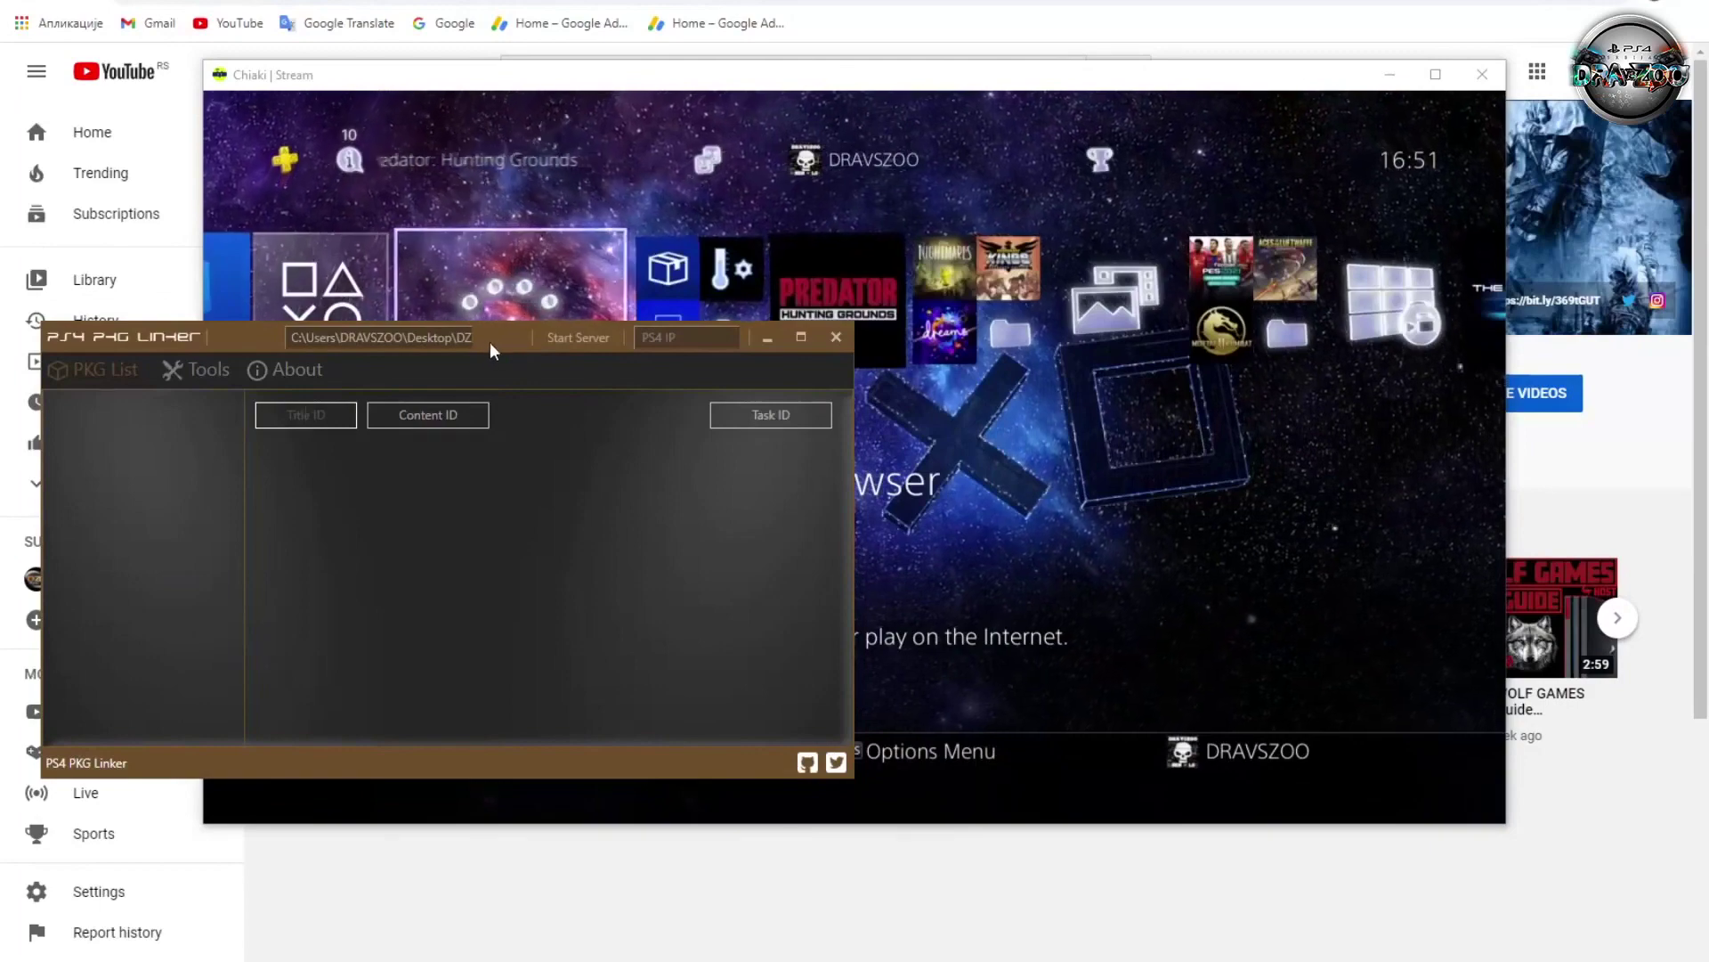
click(696, 336)
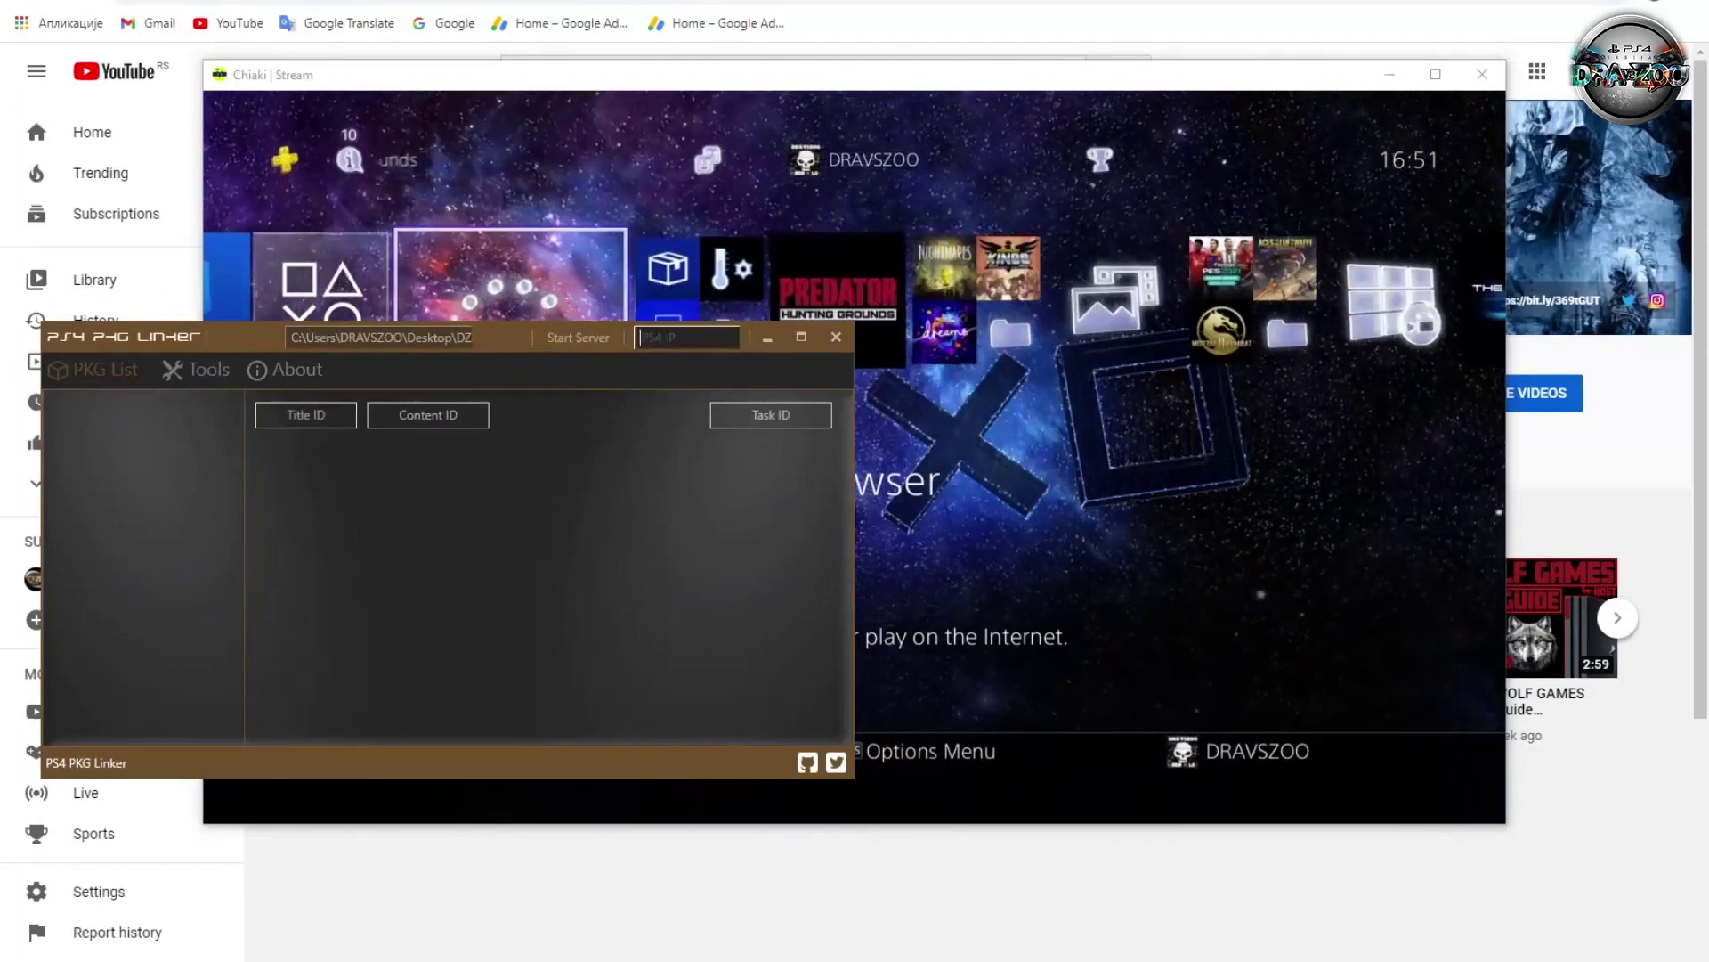
click(596, 463)
drag(505, 336, 370, 555)
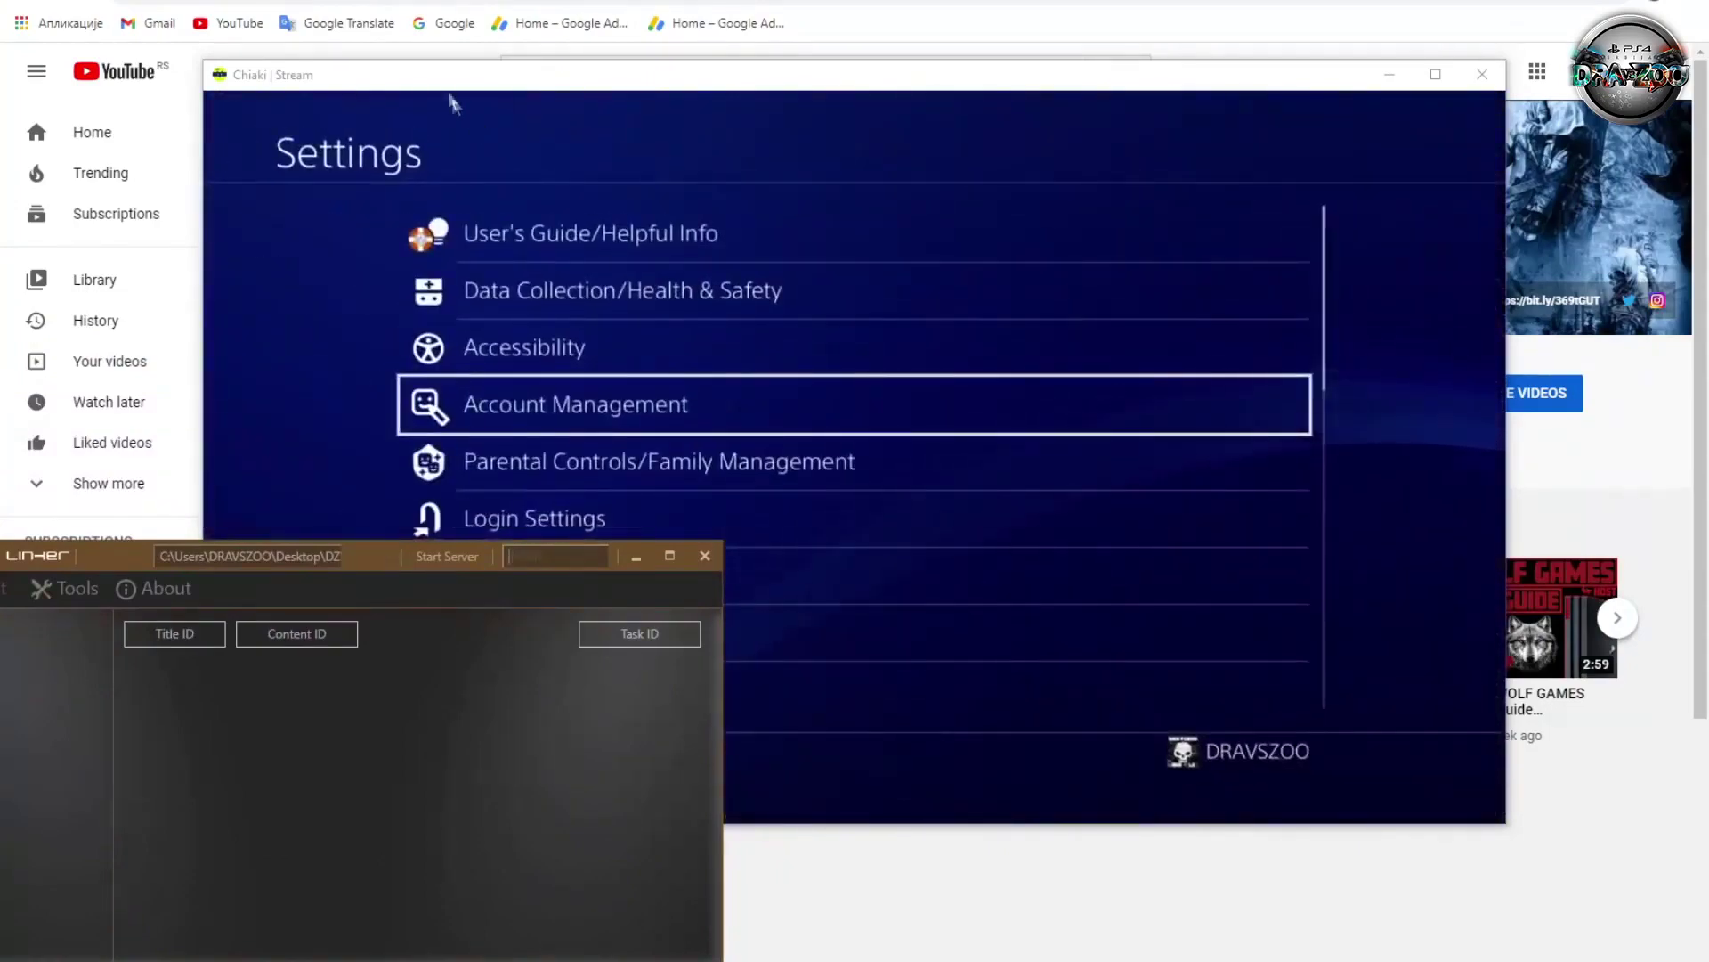
drag(470, 75, 834, 11)
Step: Open System Information under System in the PS4 settings to read the console's IP address
key(Down)
key(Down)
key(Down)
key(Down)
key(Down)
key(Down)
key(Down)
key(Down)
key(Down)
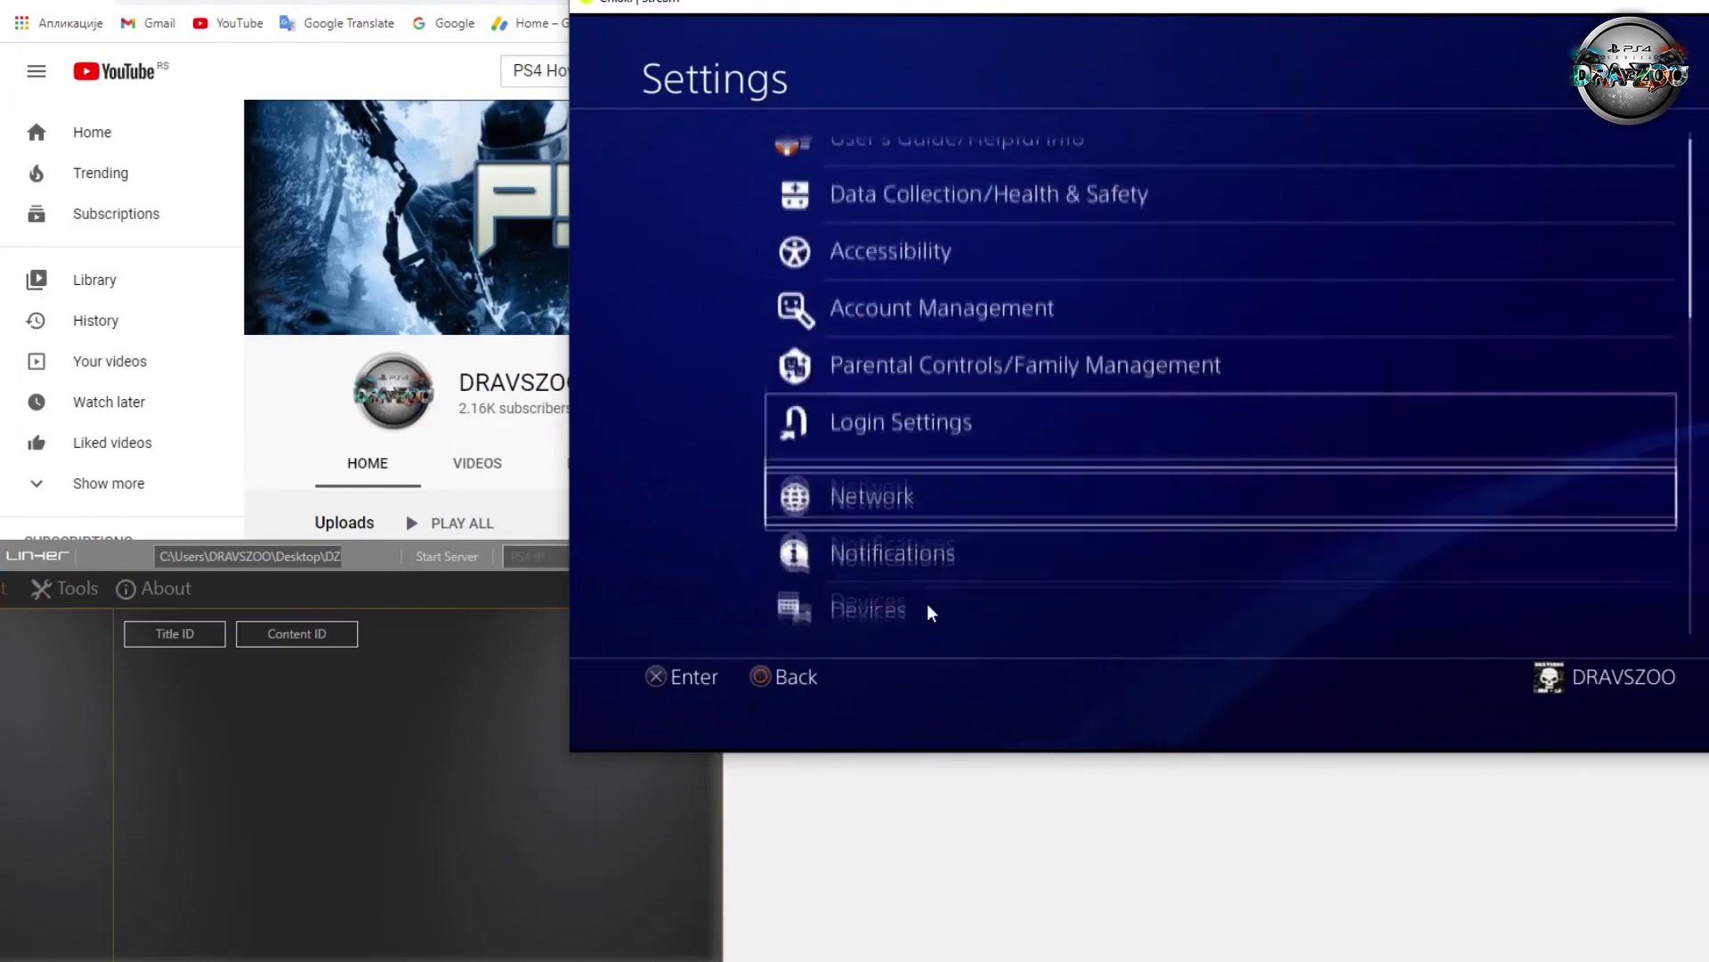
key(Down)
key(Down)
key(Down)
key(Down)
key(Down)
key(Down)
key(Down)
key(Down)
key(Down)
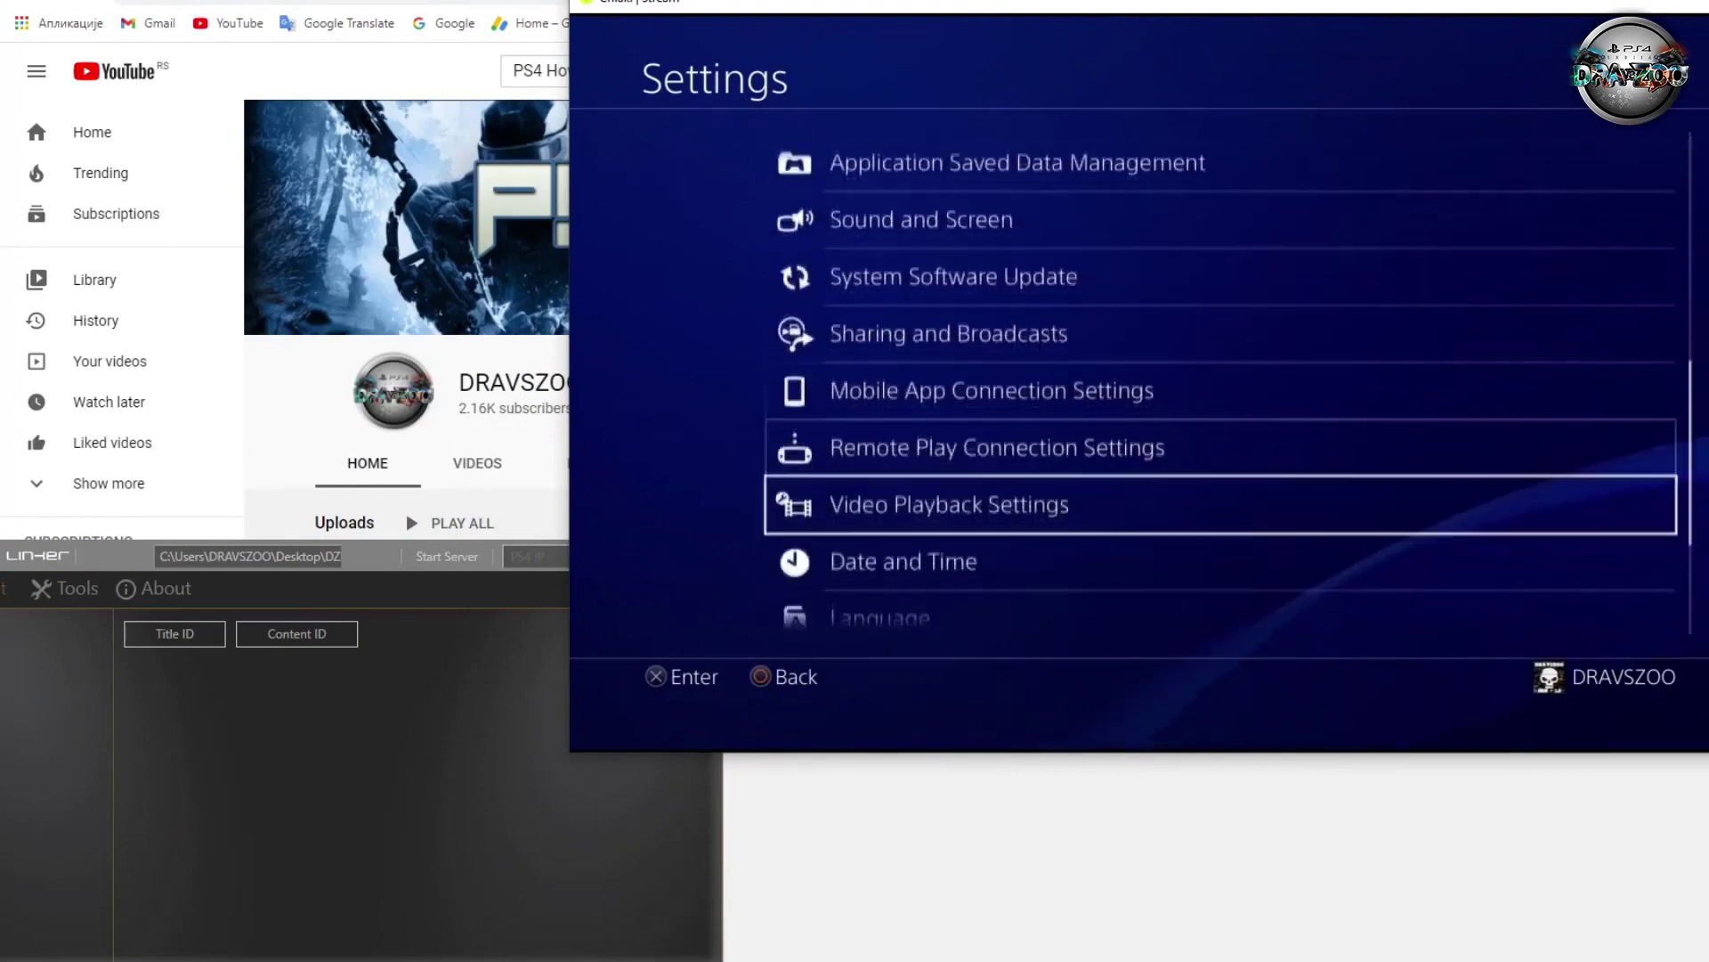
key(Return)
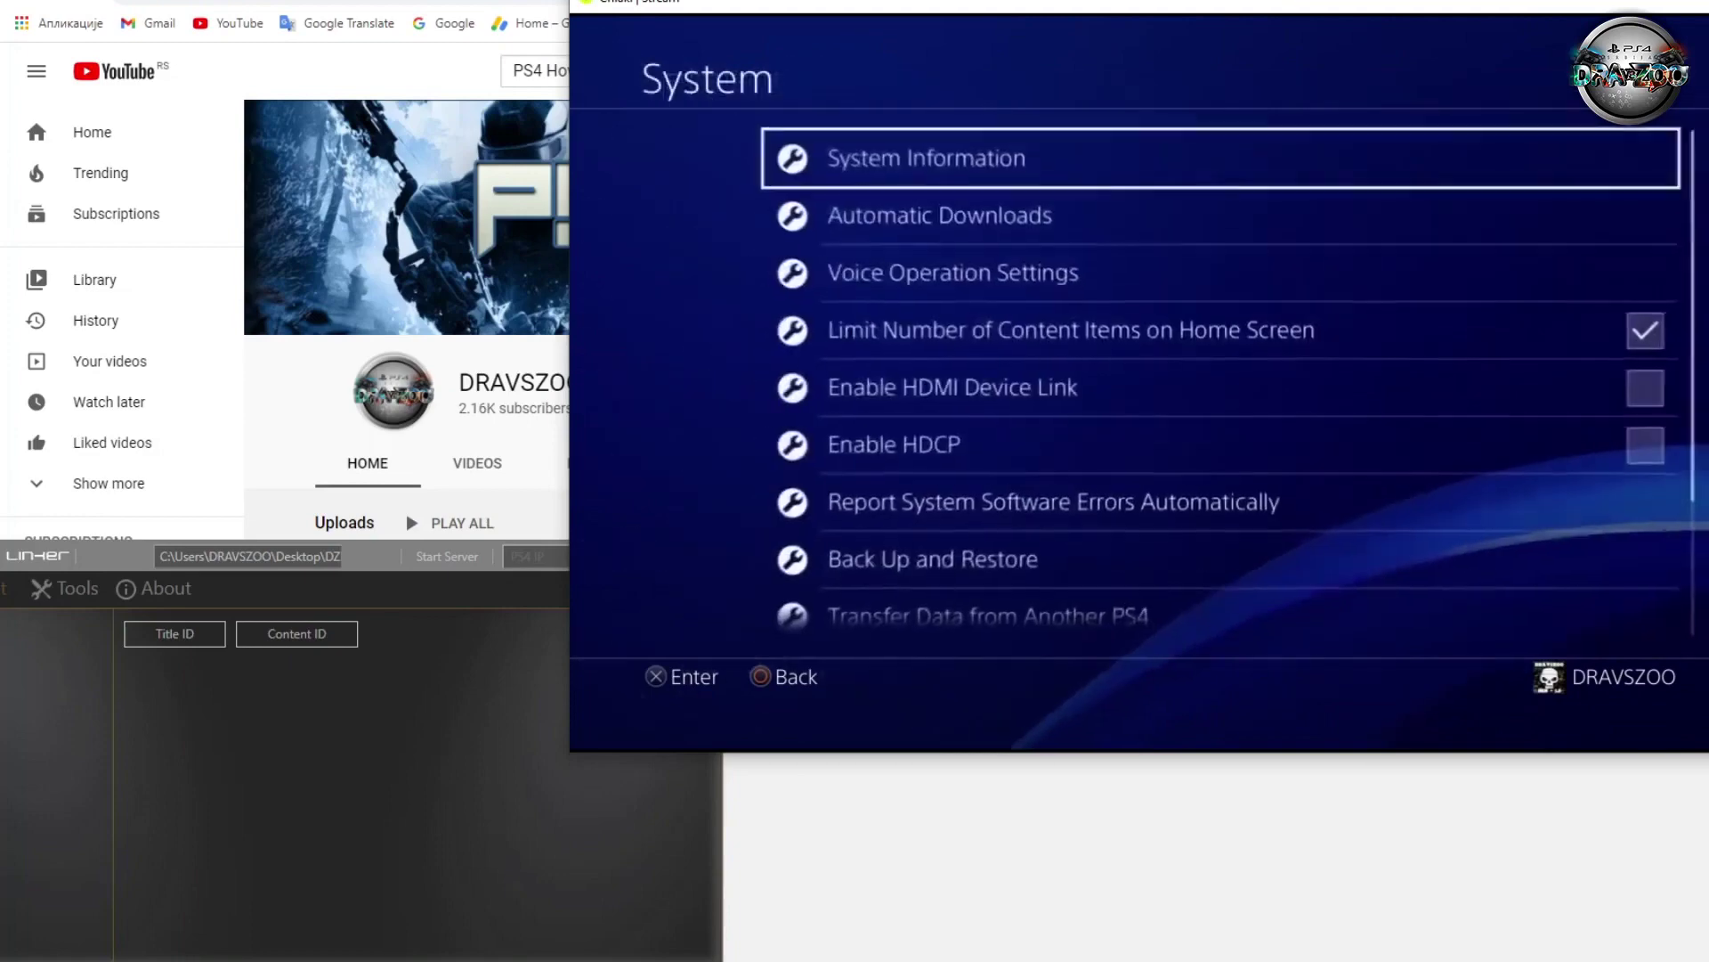
key(Return)
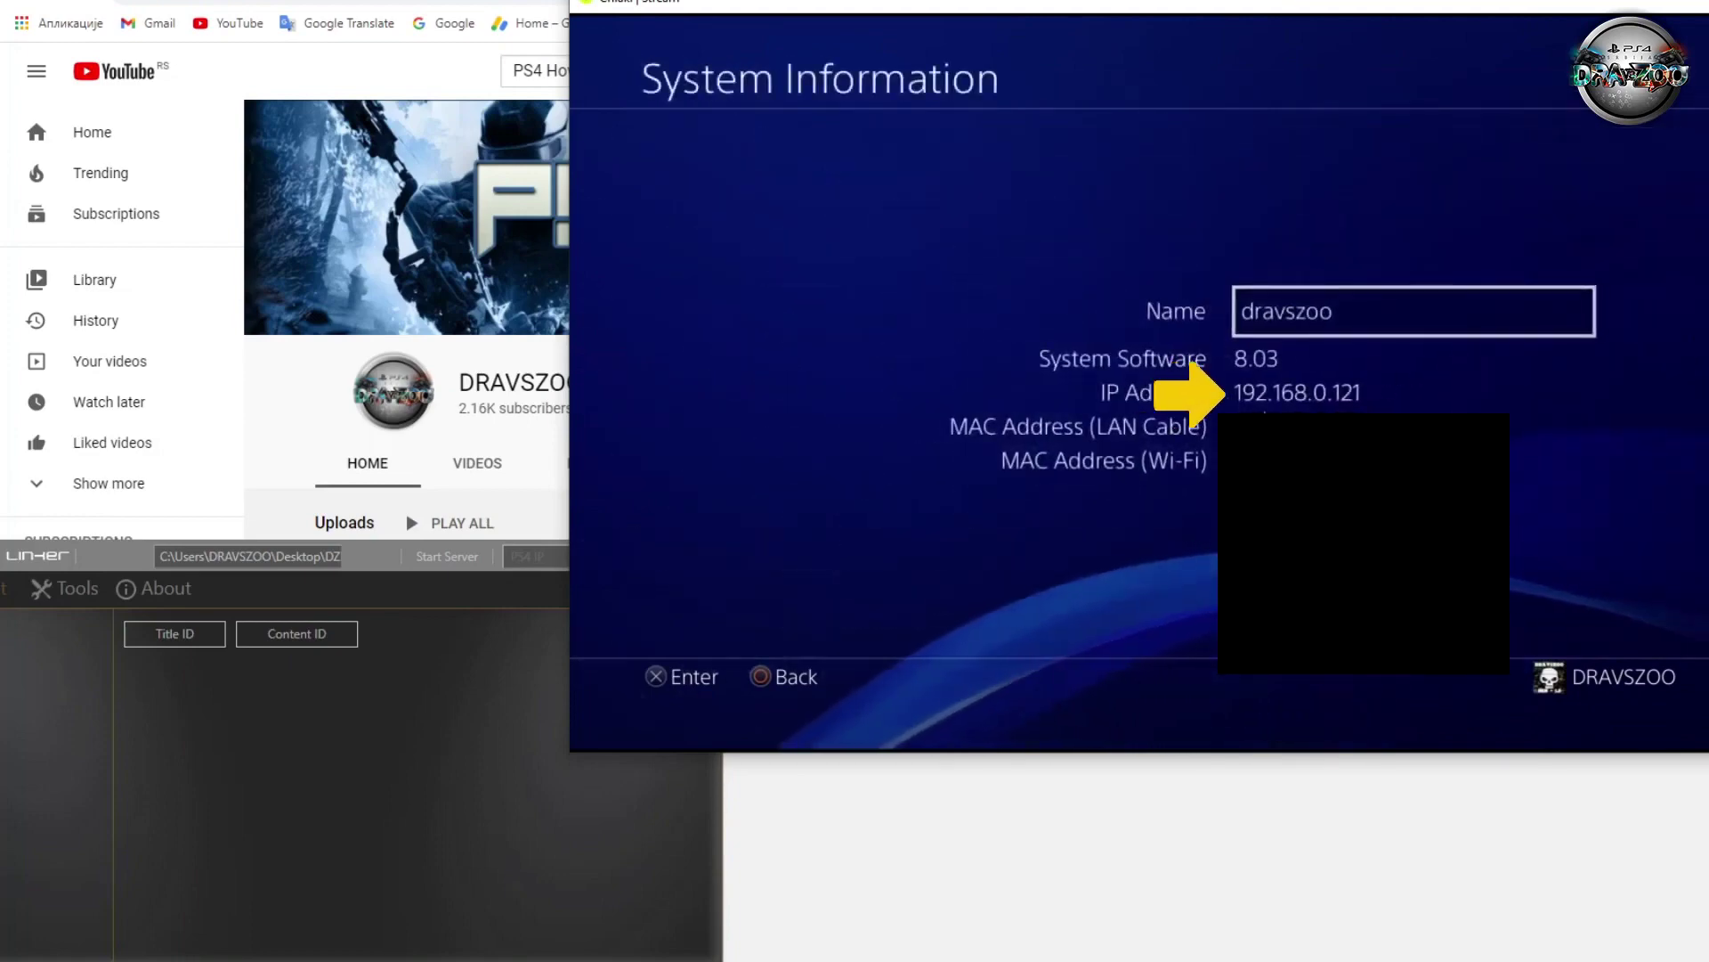
Step: Enter 192.168.0.121 as the PS4 IP in PS4 PKG Linker
click(516, 556)
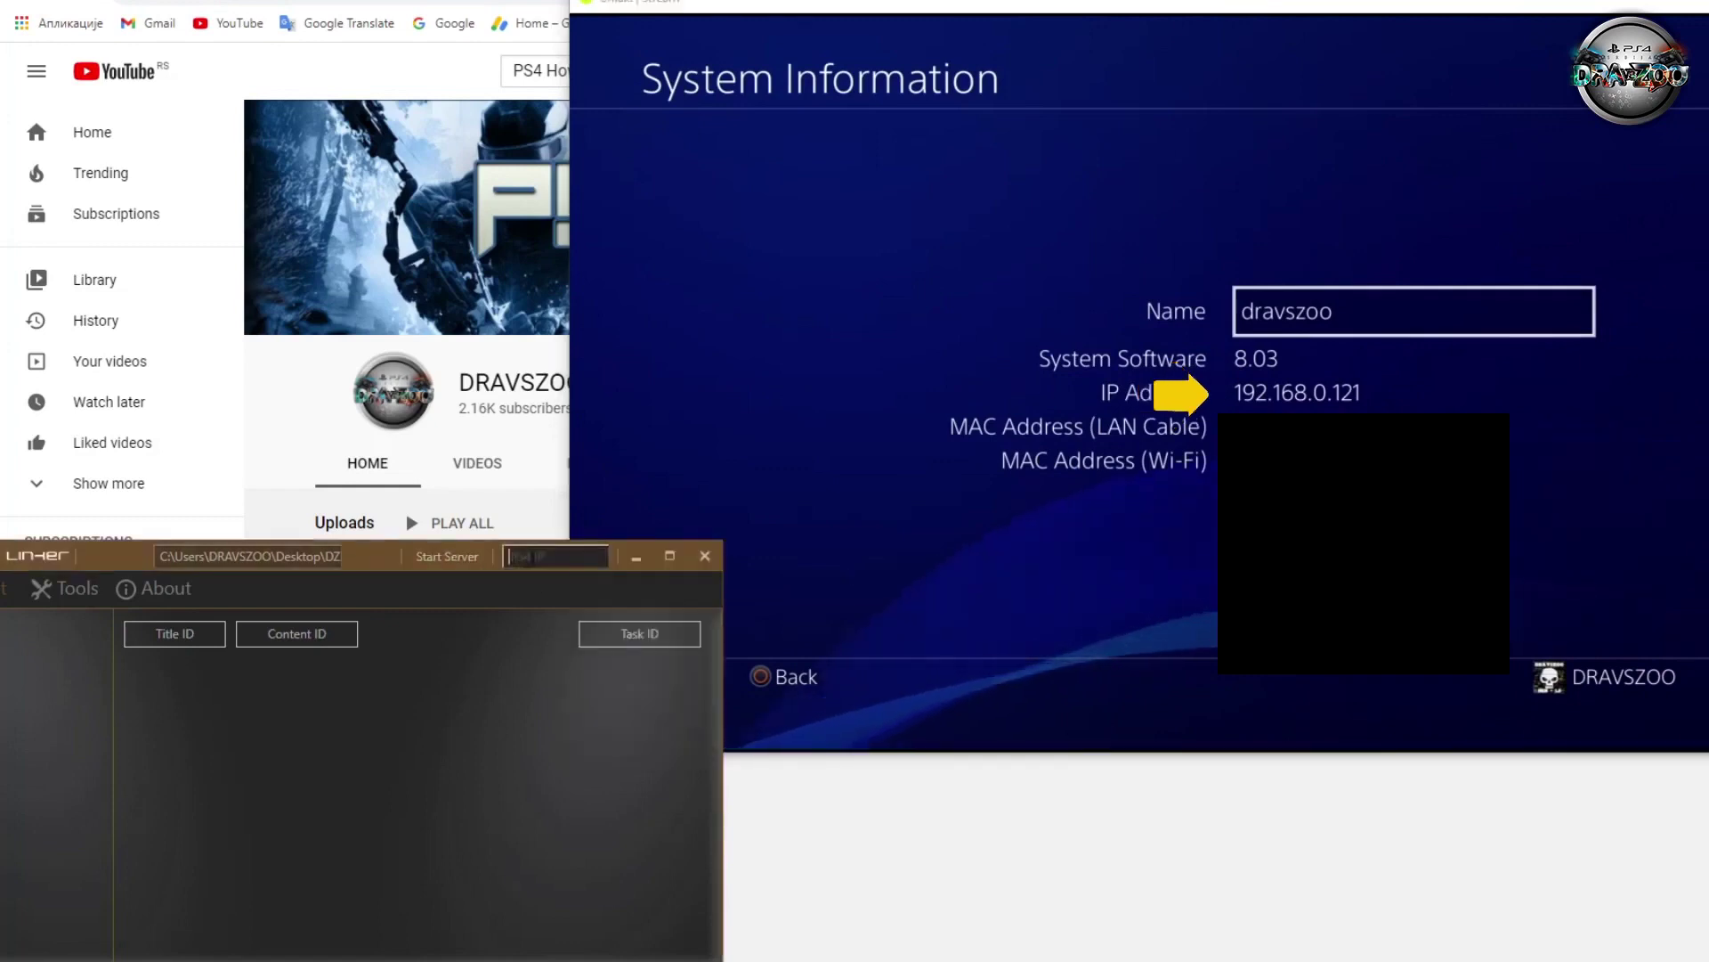
text(192.168.0.121)
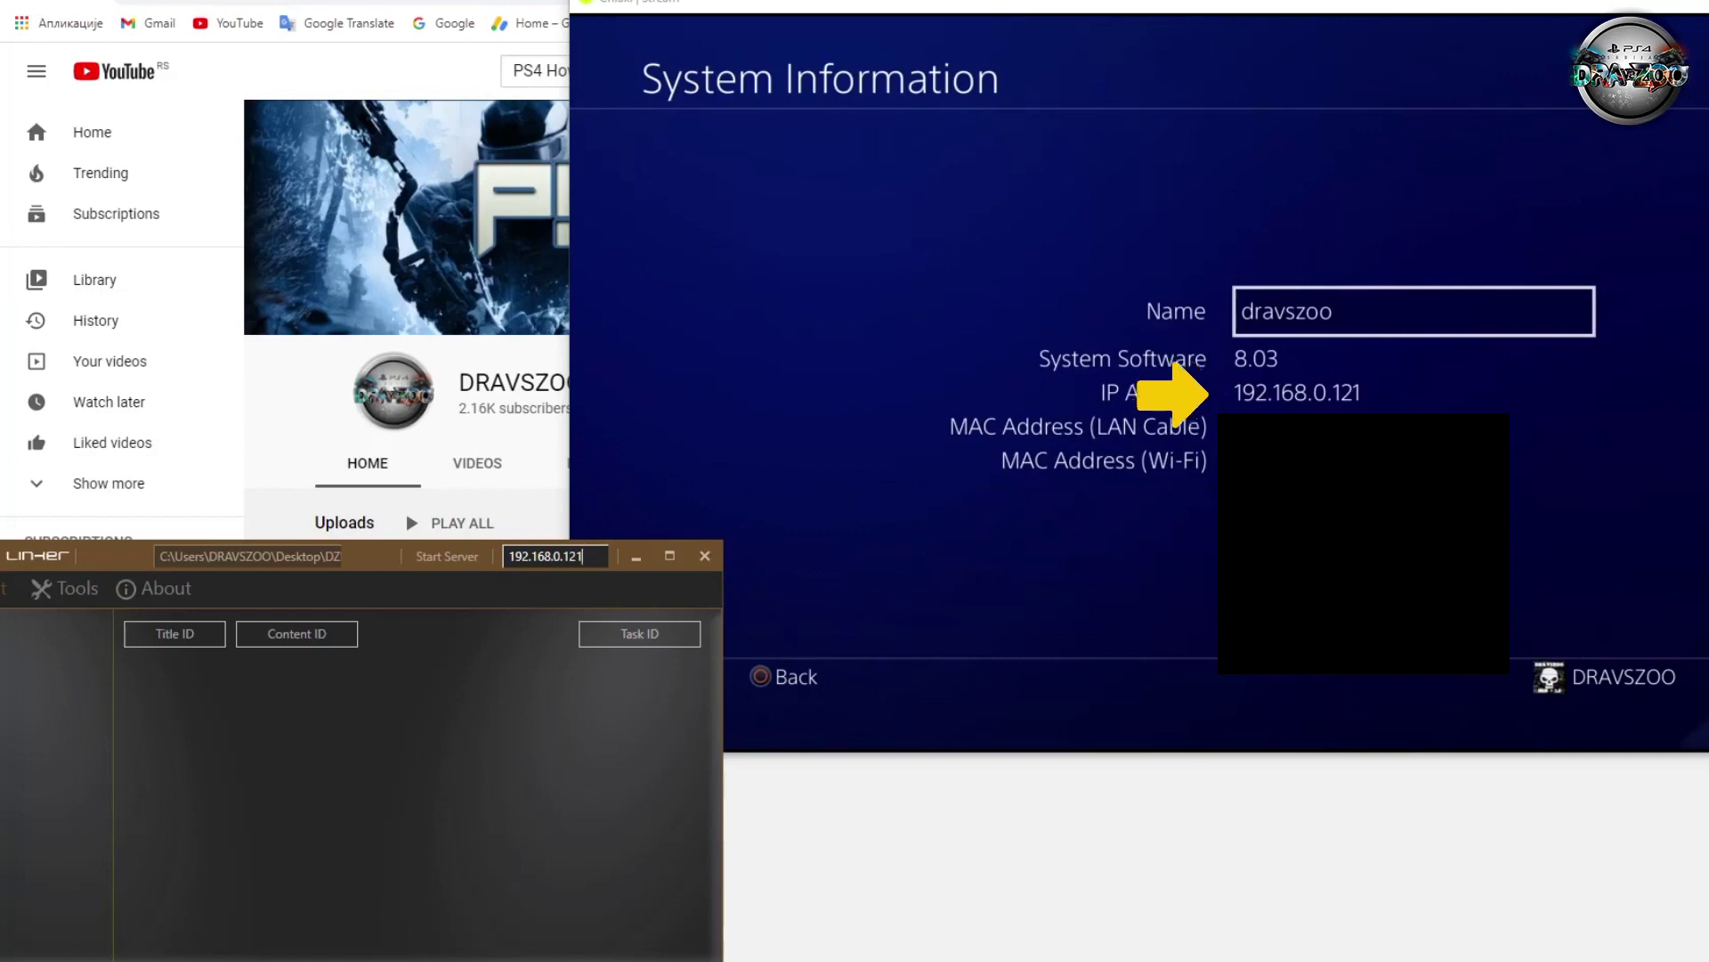
Step: Reposition the PS4 PKG Linker window, make the Chiaki stream full screen and bring PS4 PKG Linker back over it
drag(372, 567, 480, 352)
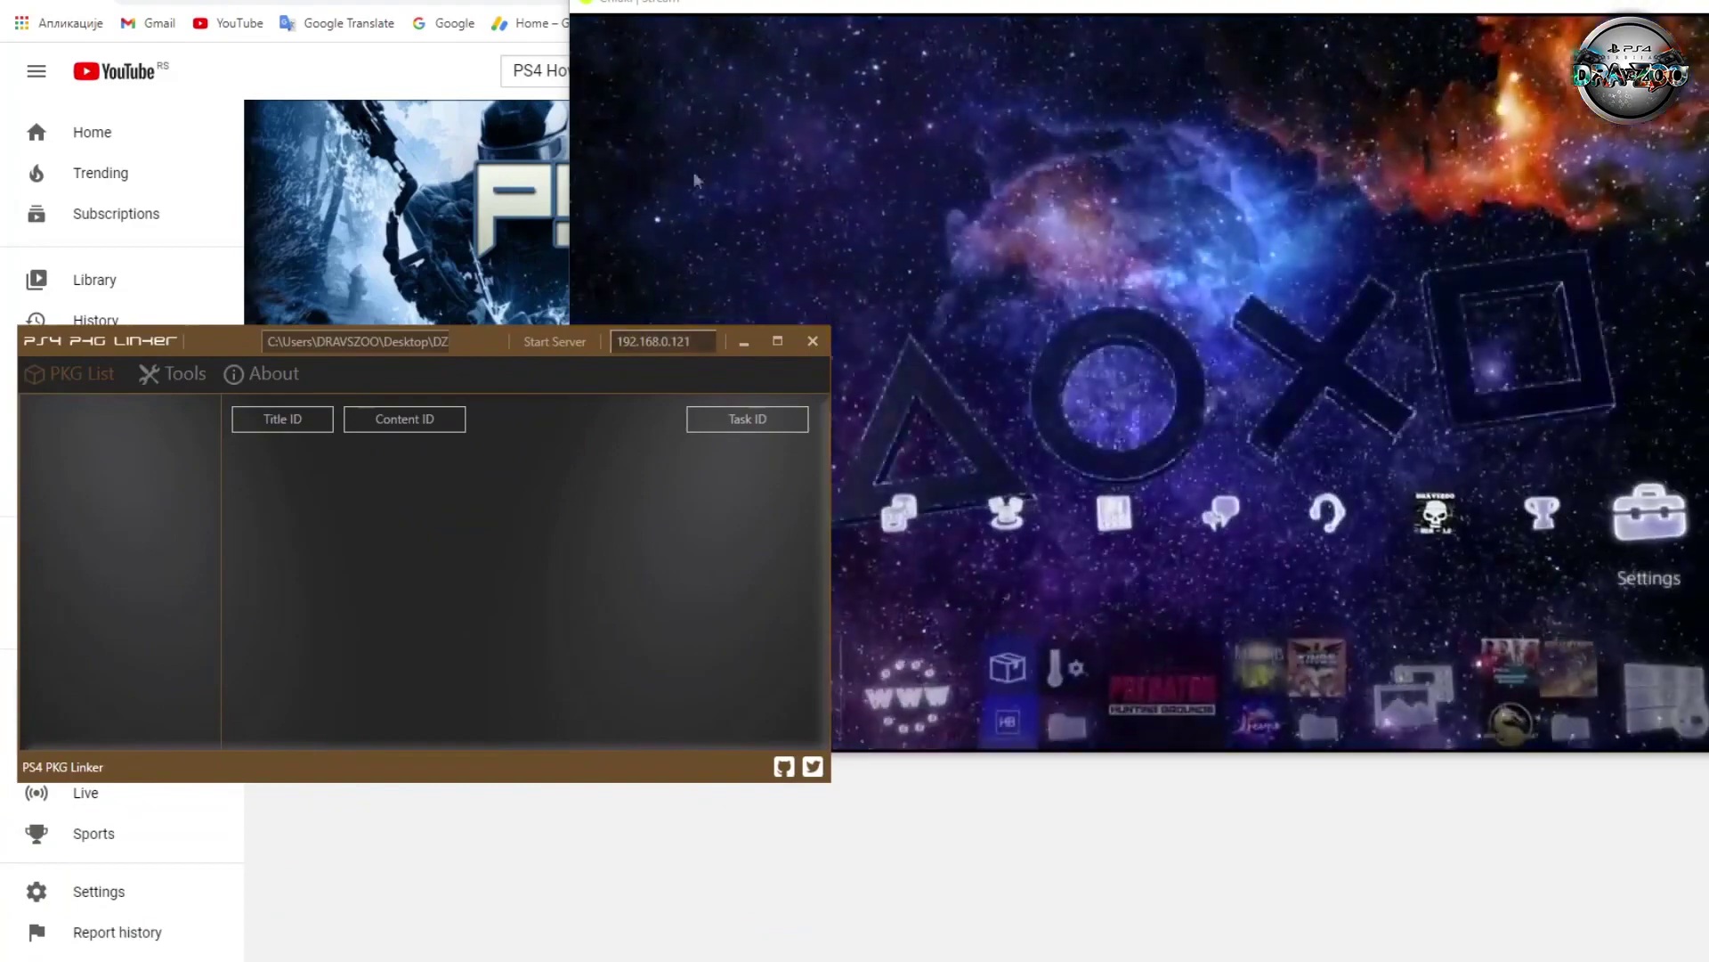
double_click(1124, 262)
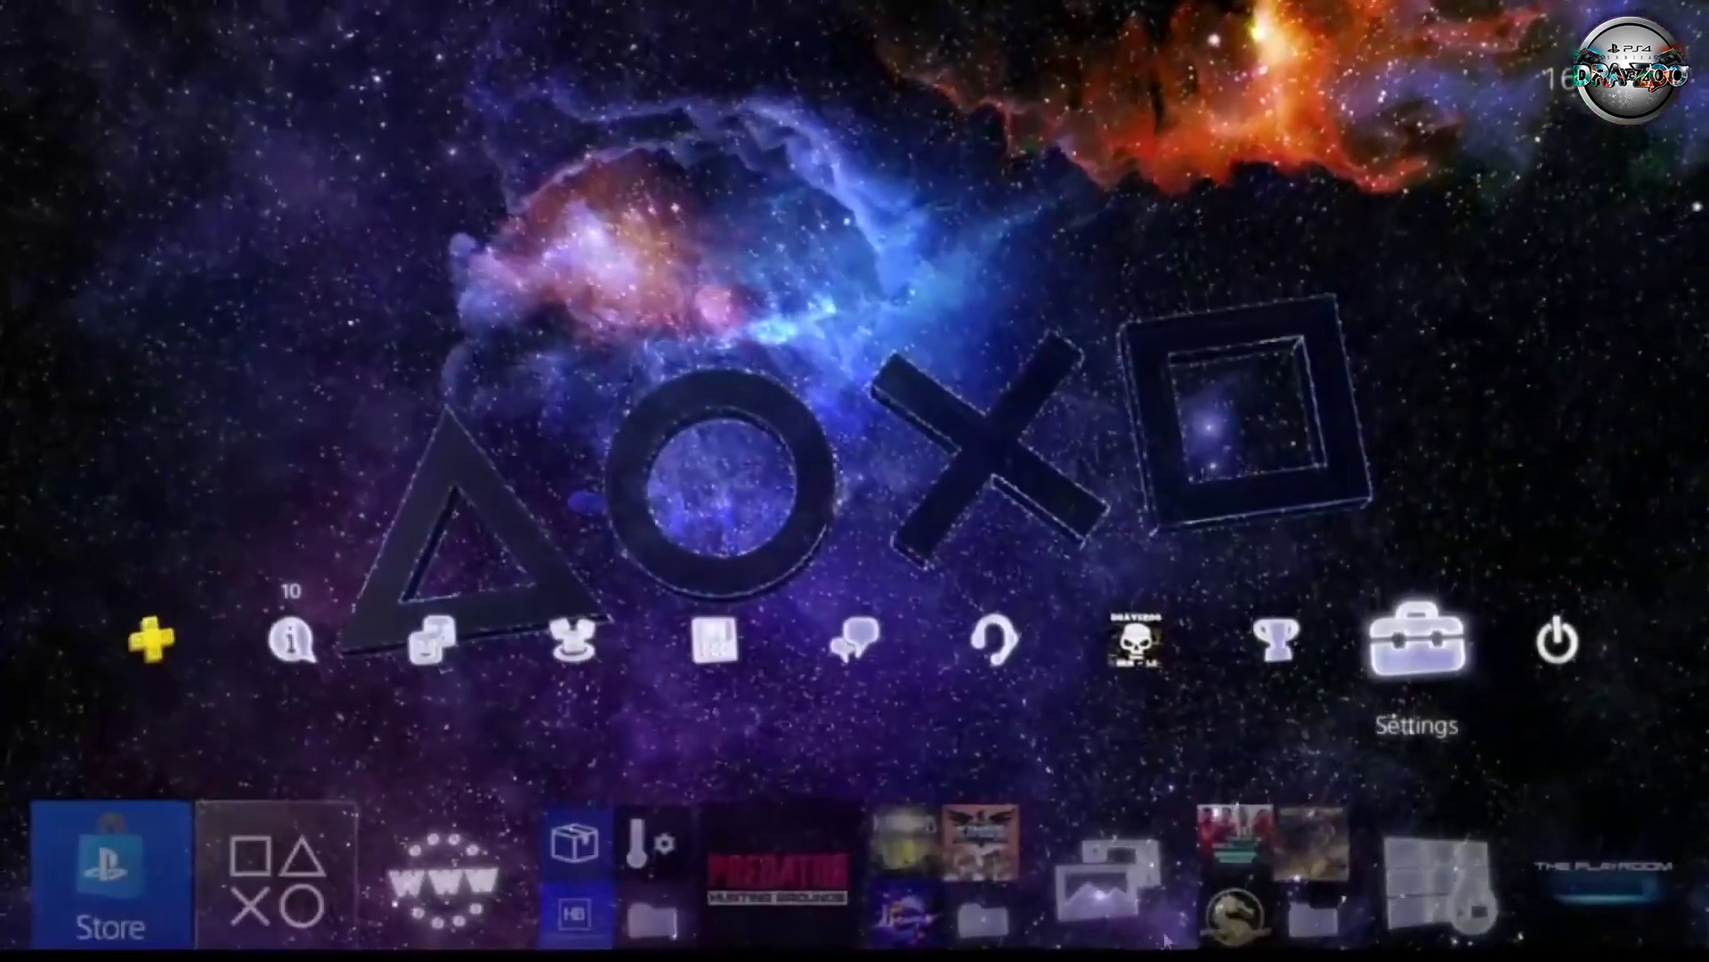
key(alt+Tab)
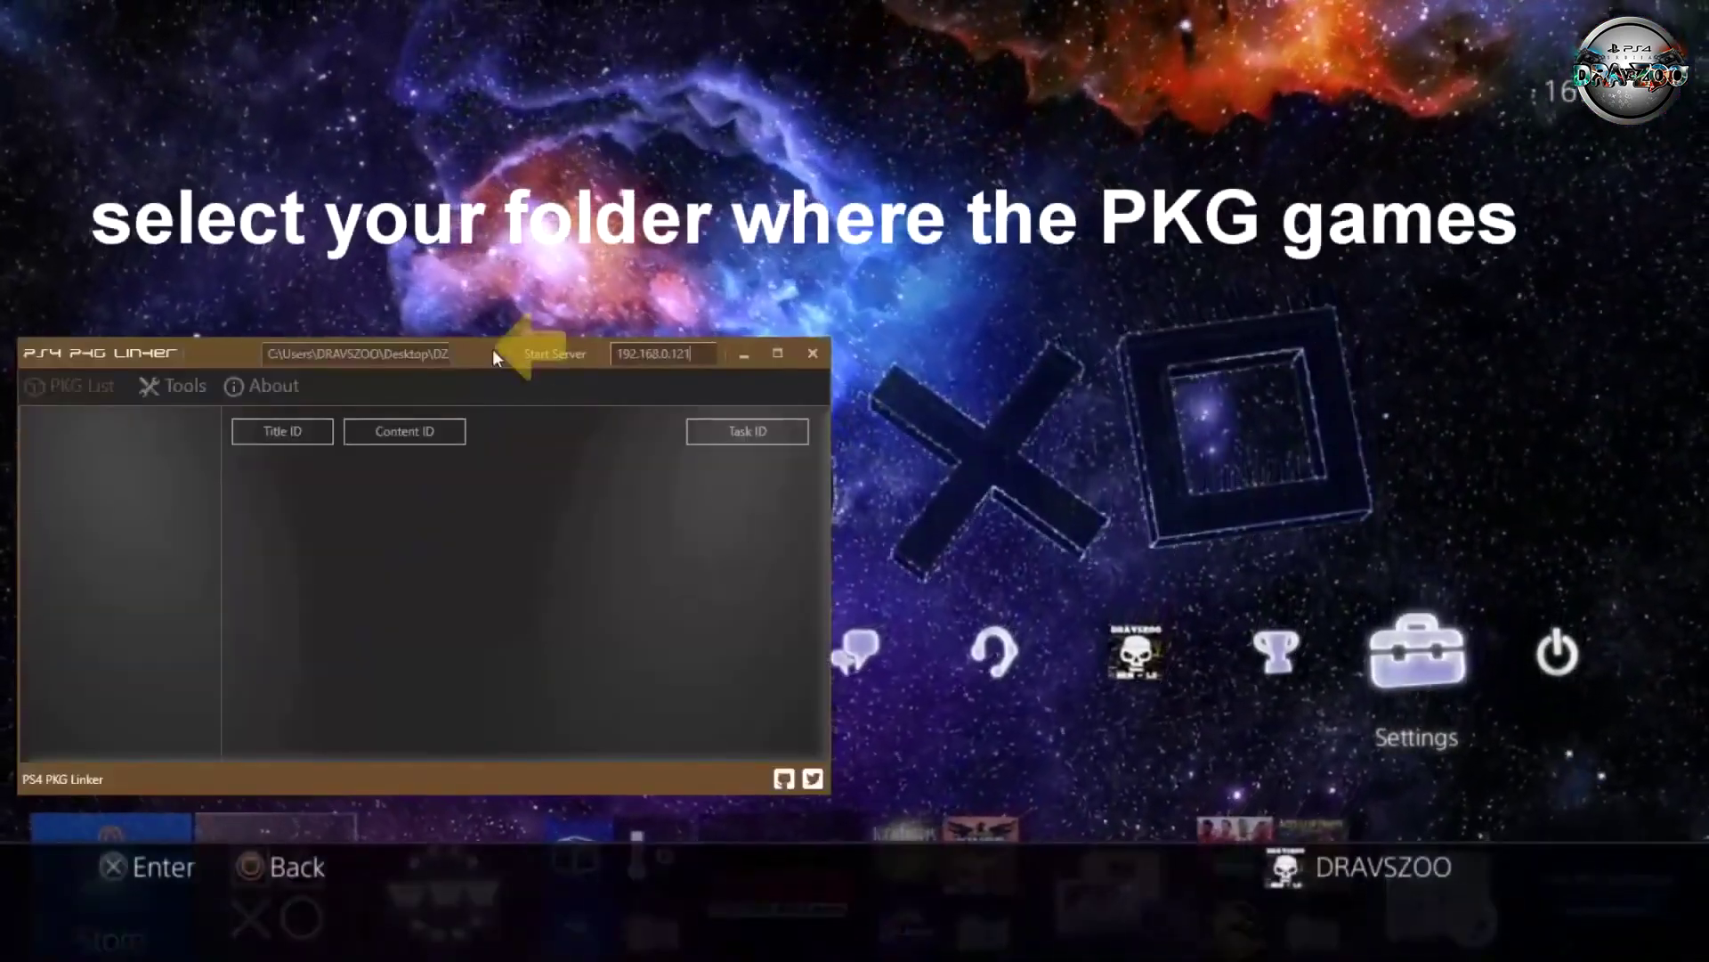
Step: Set the package folder to Predator.Hunting.Grounds.PS4-DUPLEX inside the Download folder on Local Disk (F:)
drag(493, 349, 531, 346)
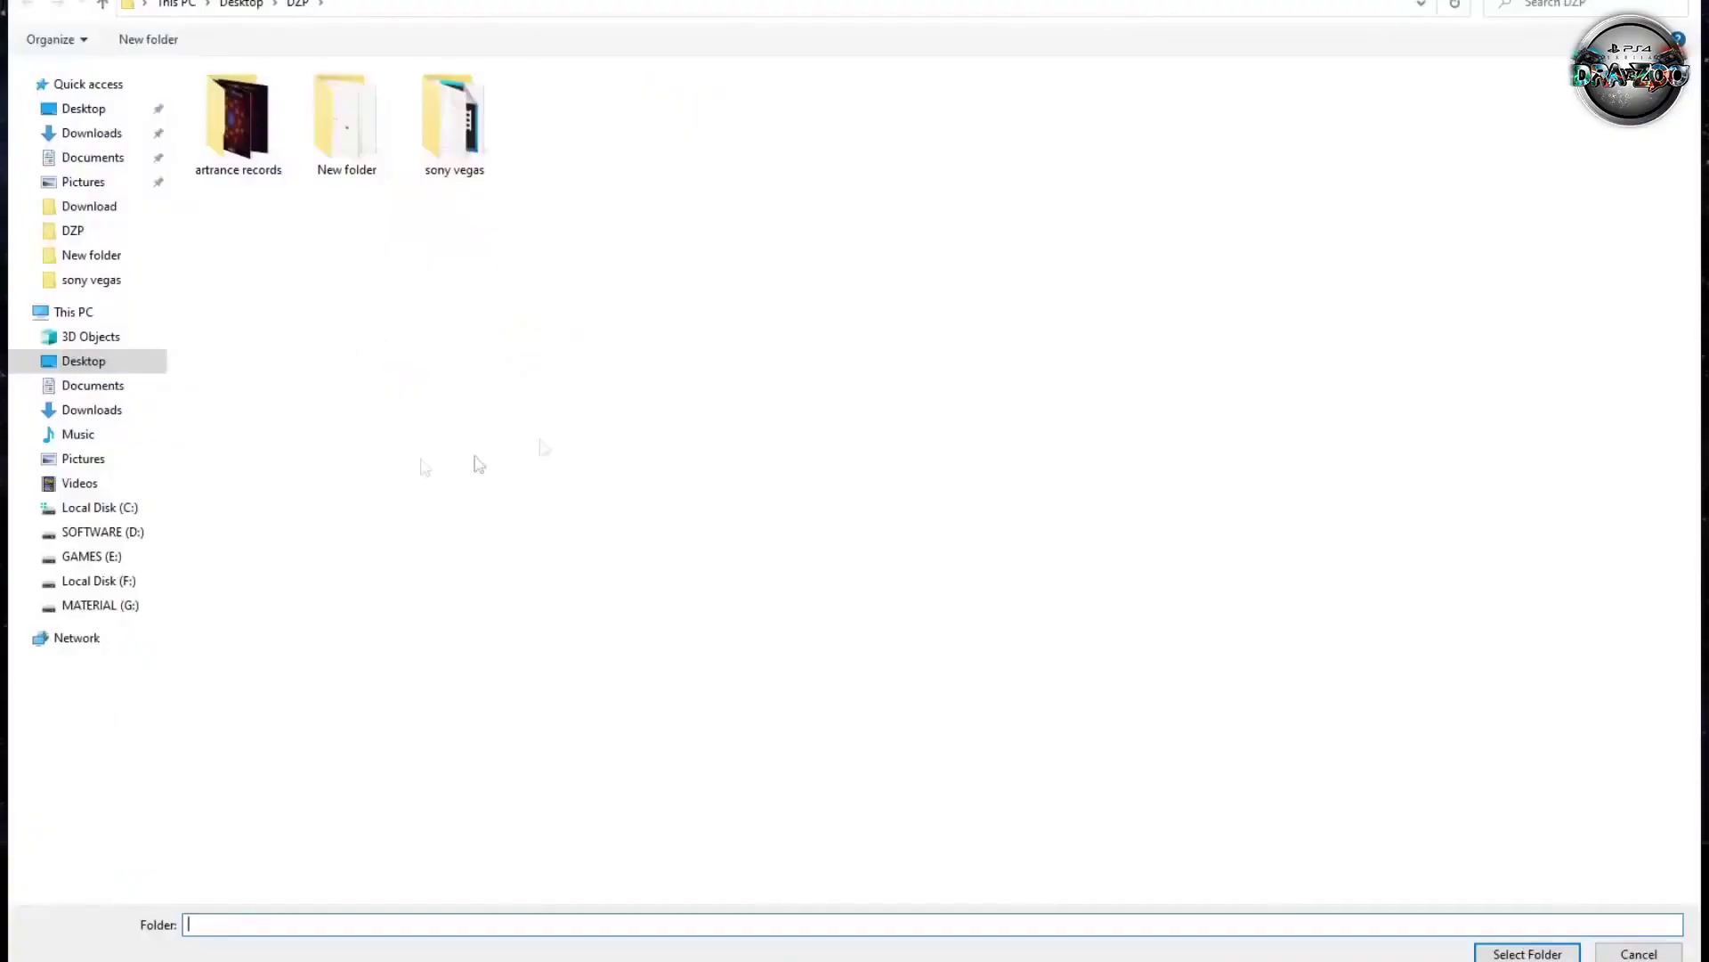
click(93, 206)
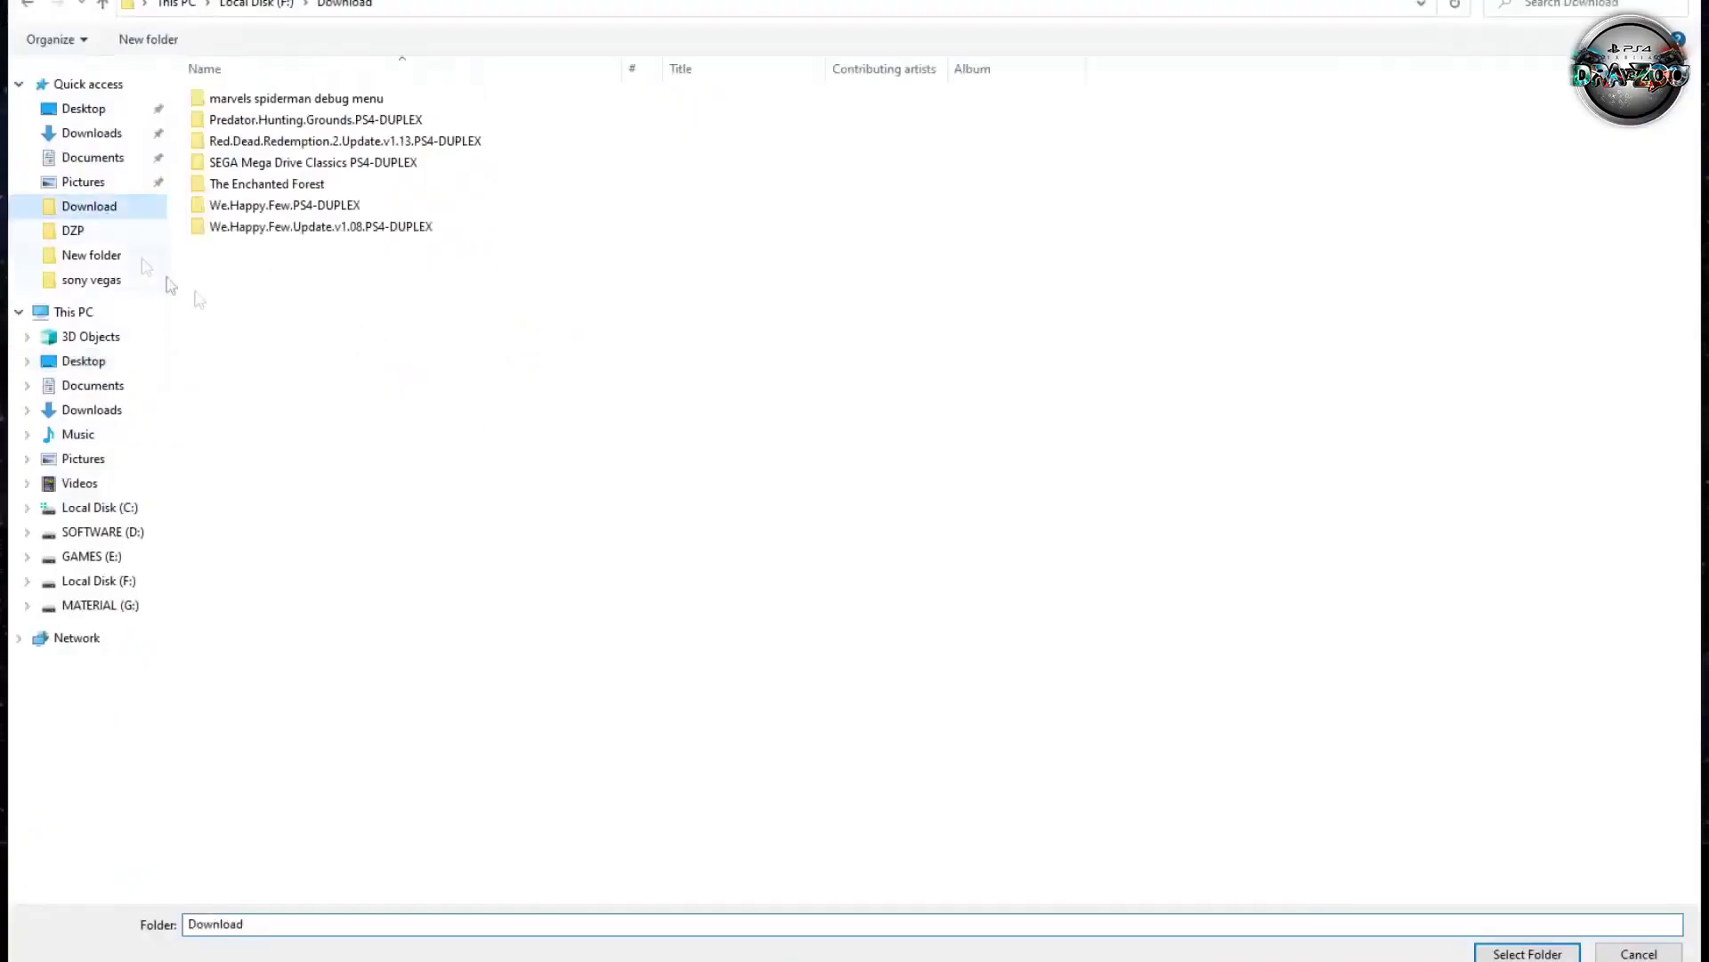
double_click(336, 119)
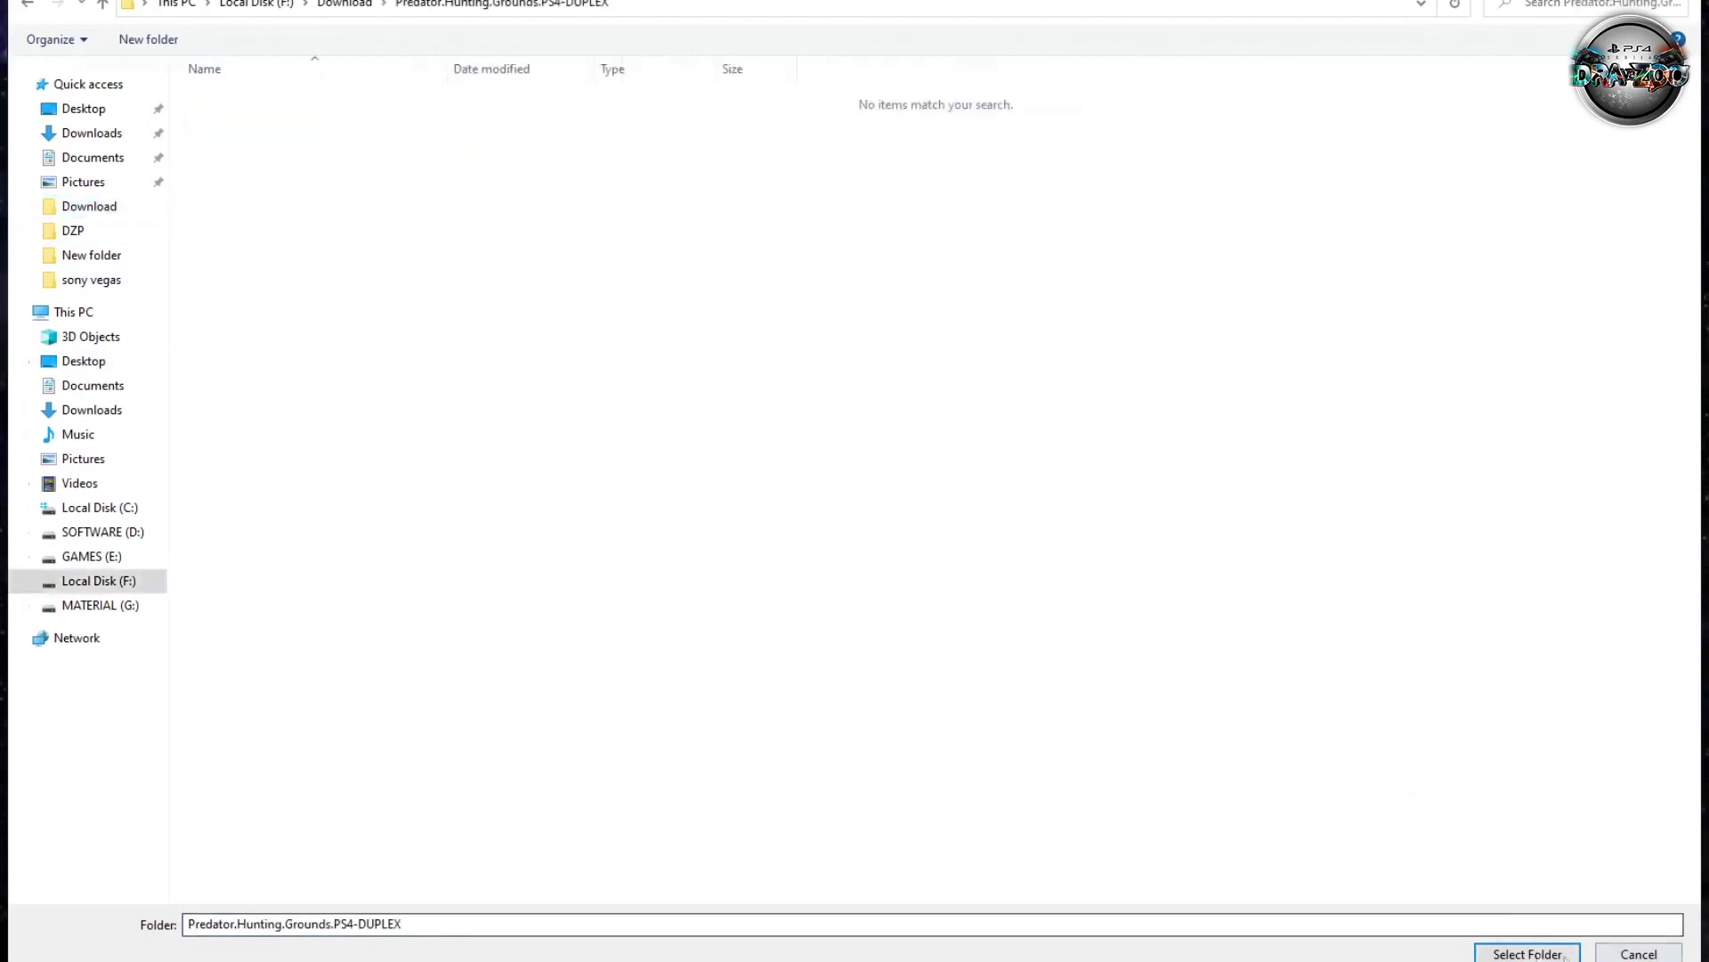
click(1528, 954)
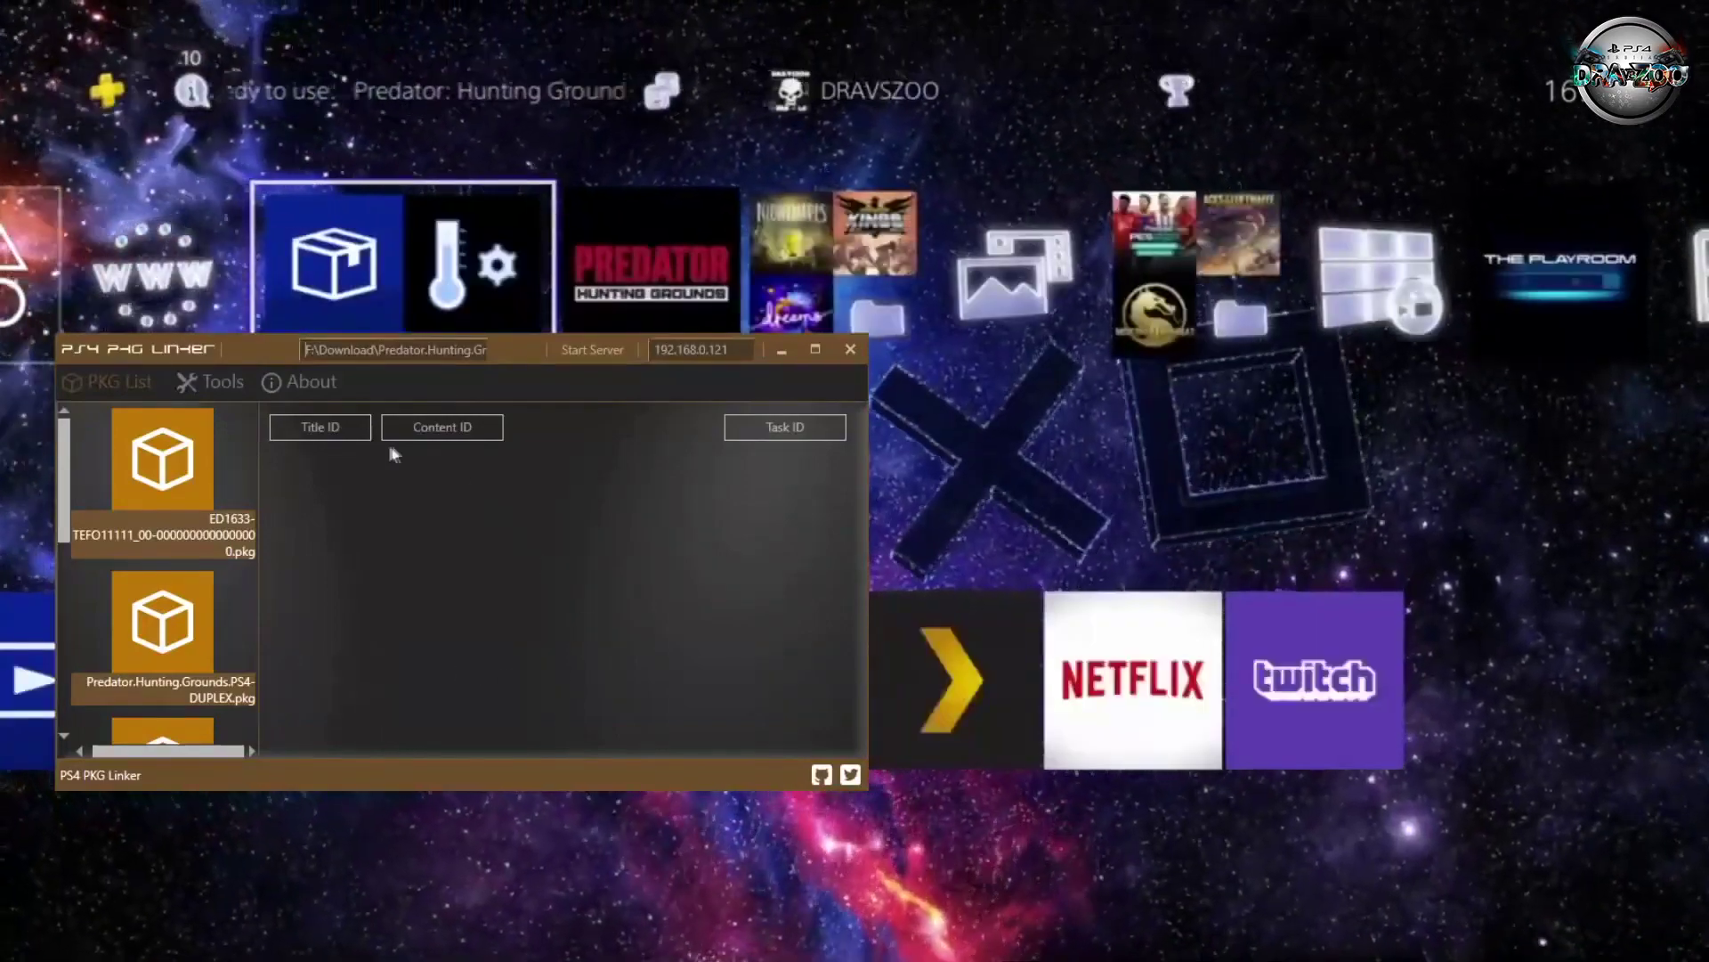
Step: Compare the install status of the Predator.Hunting.Grounds.PS4-DUPLEX and UP2035-CUSA14048 packages over Remote Package Installer, leaving the Predator package selected
drag(272, 347, 213, 93)
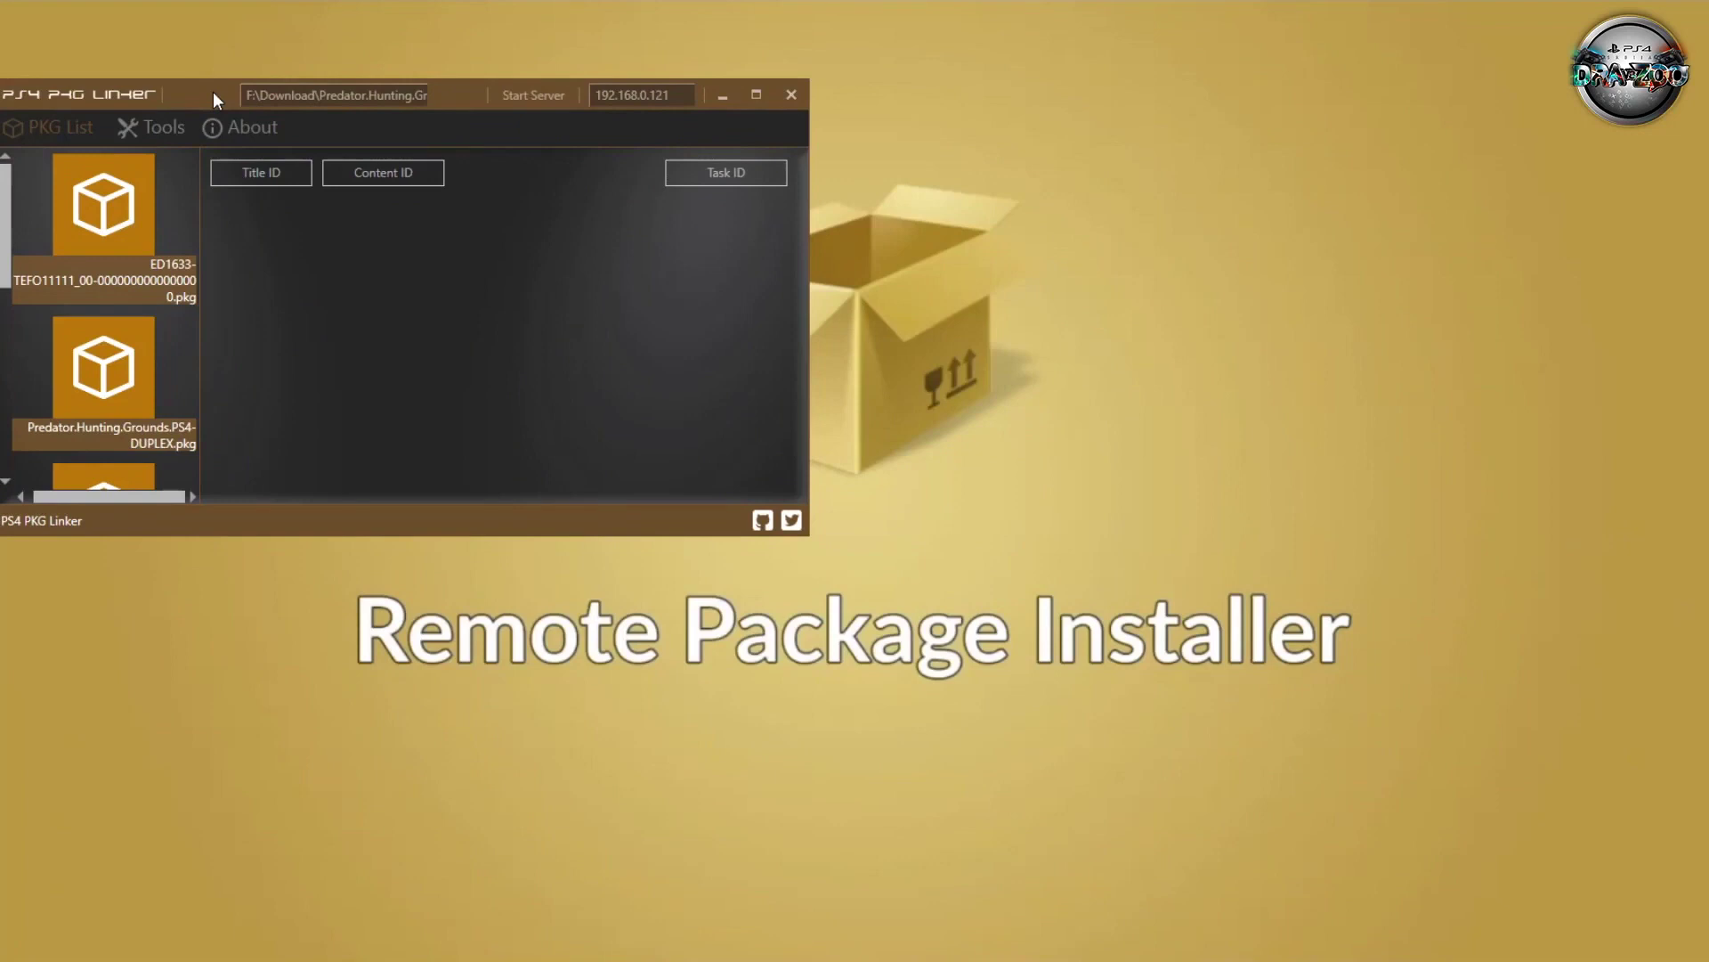
drag(199, 107, 276, 336)
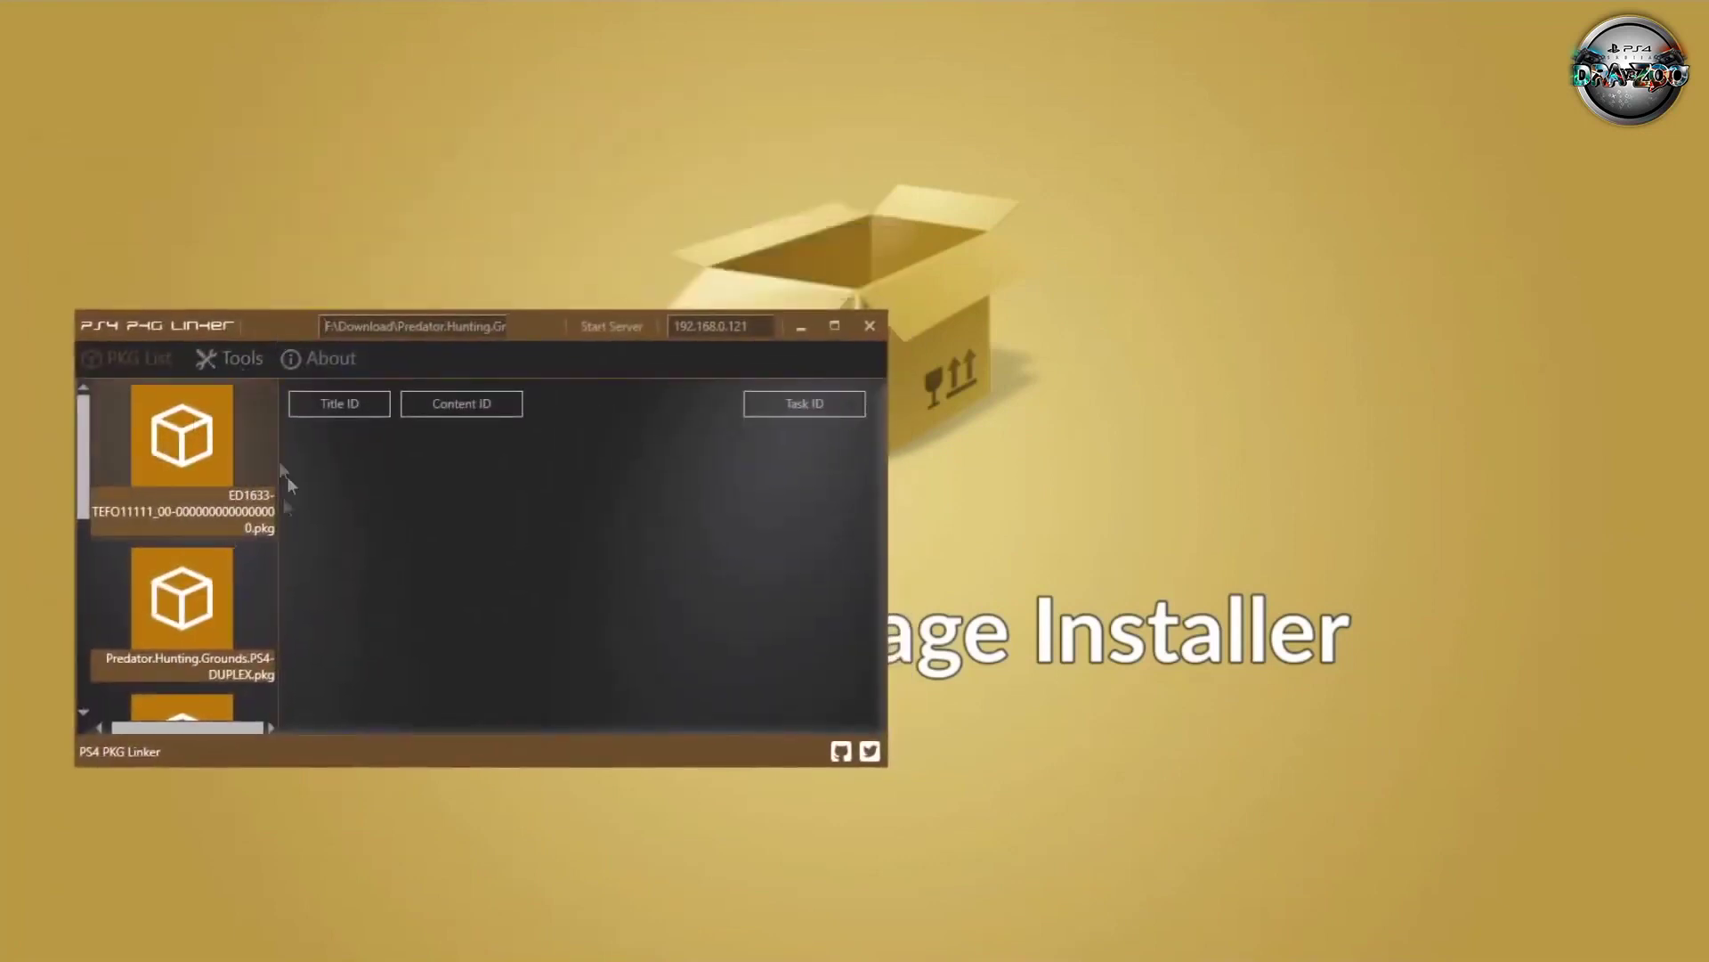
click(193, 615)
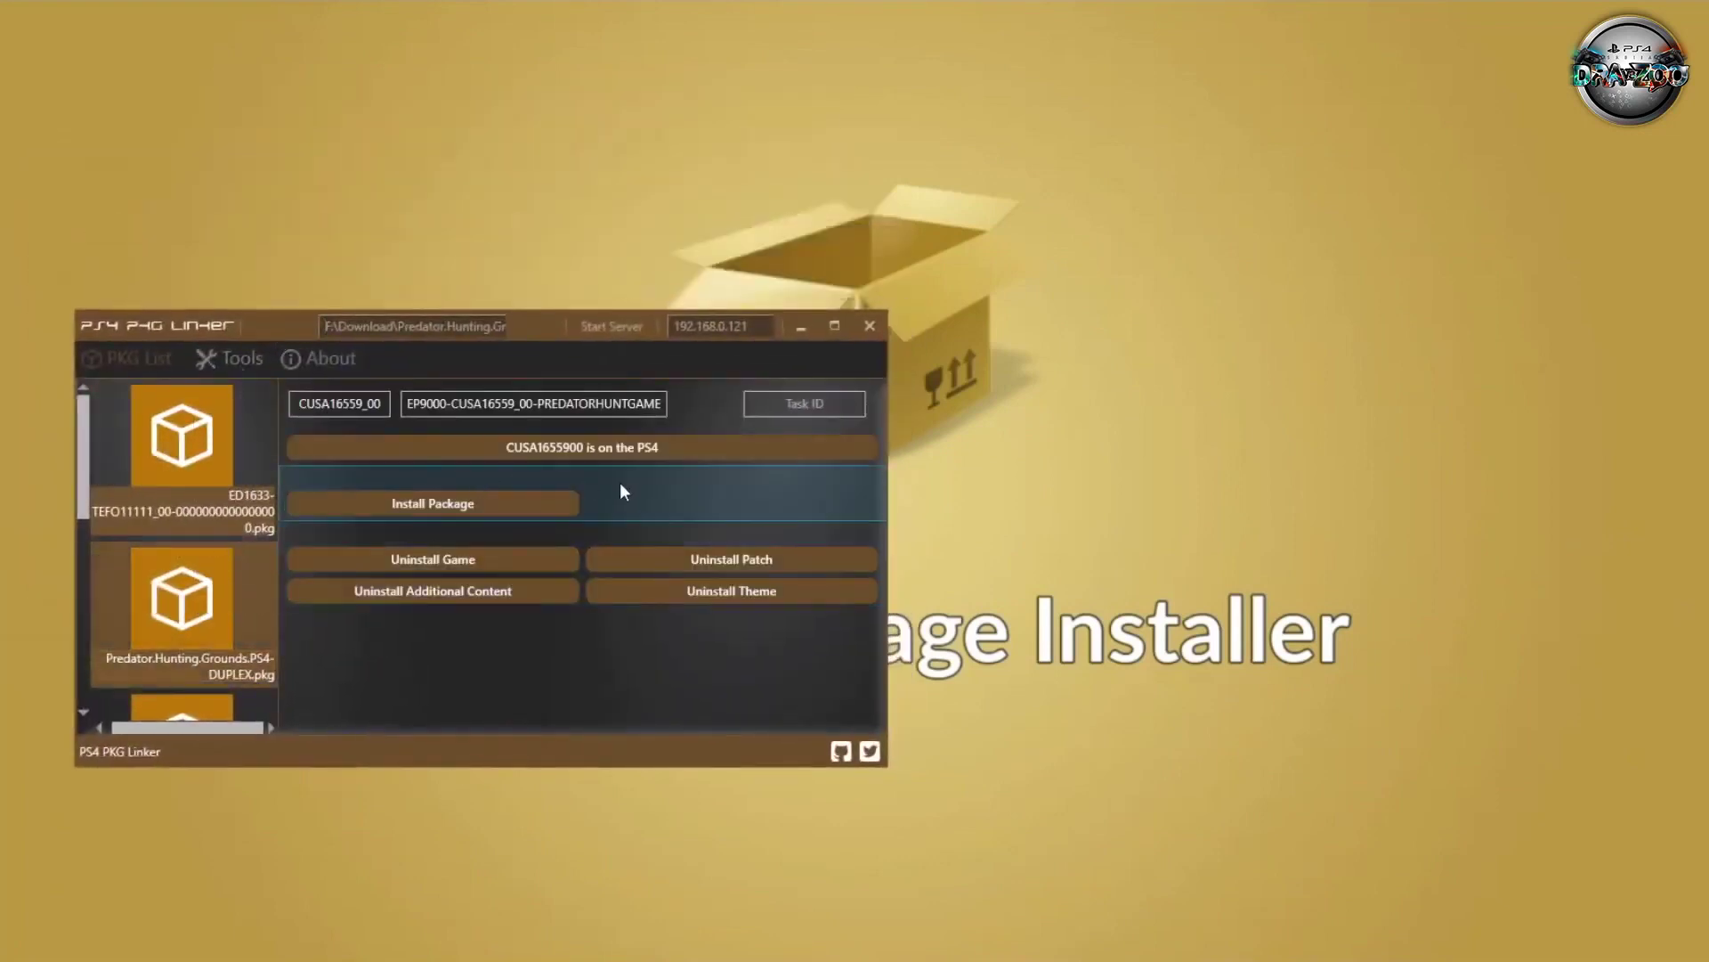
scroll(224, 619, down, 5)
click(189, 646)
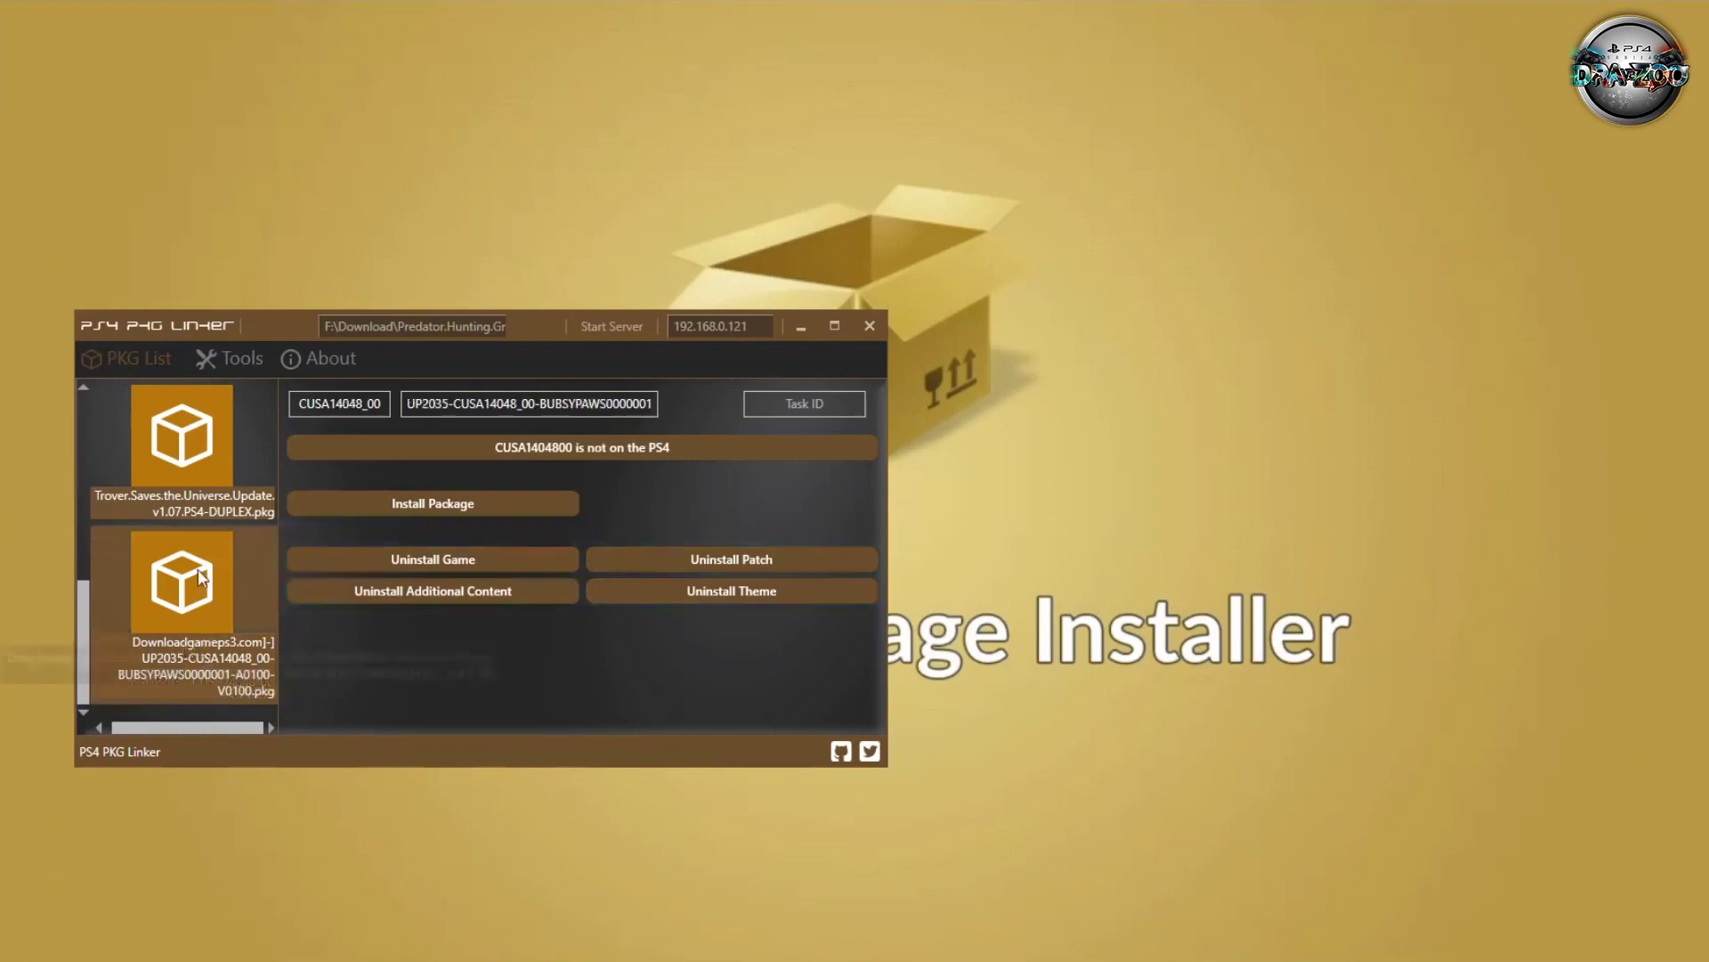
scroll(200, 577, up, 5)
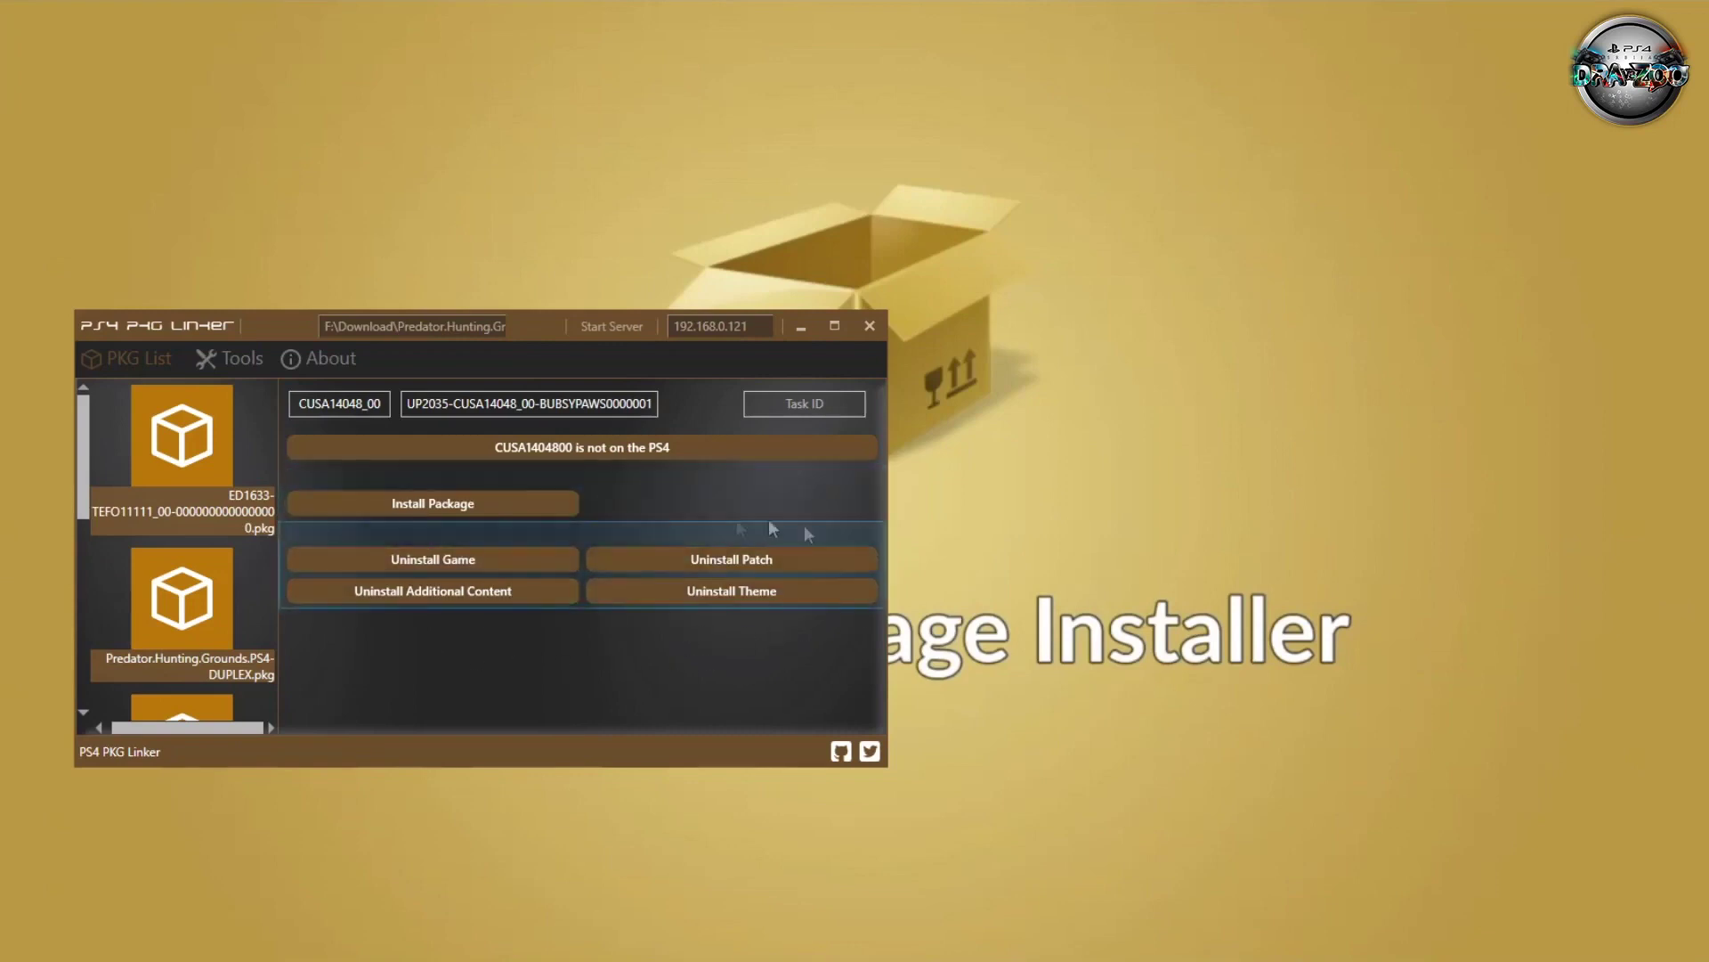
click(183, 610)
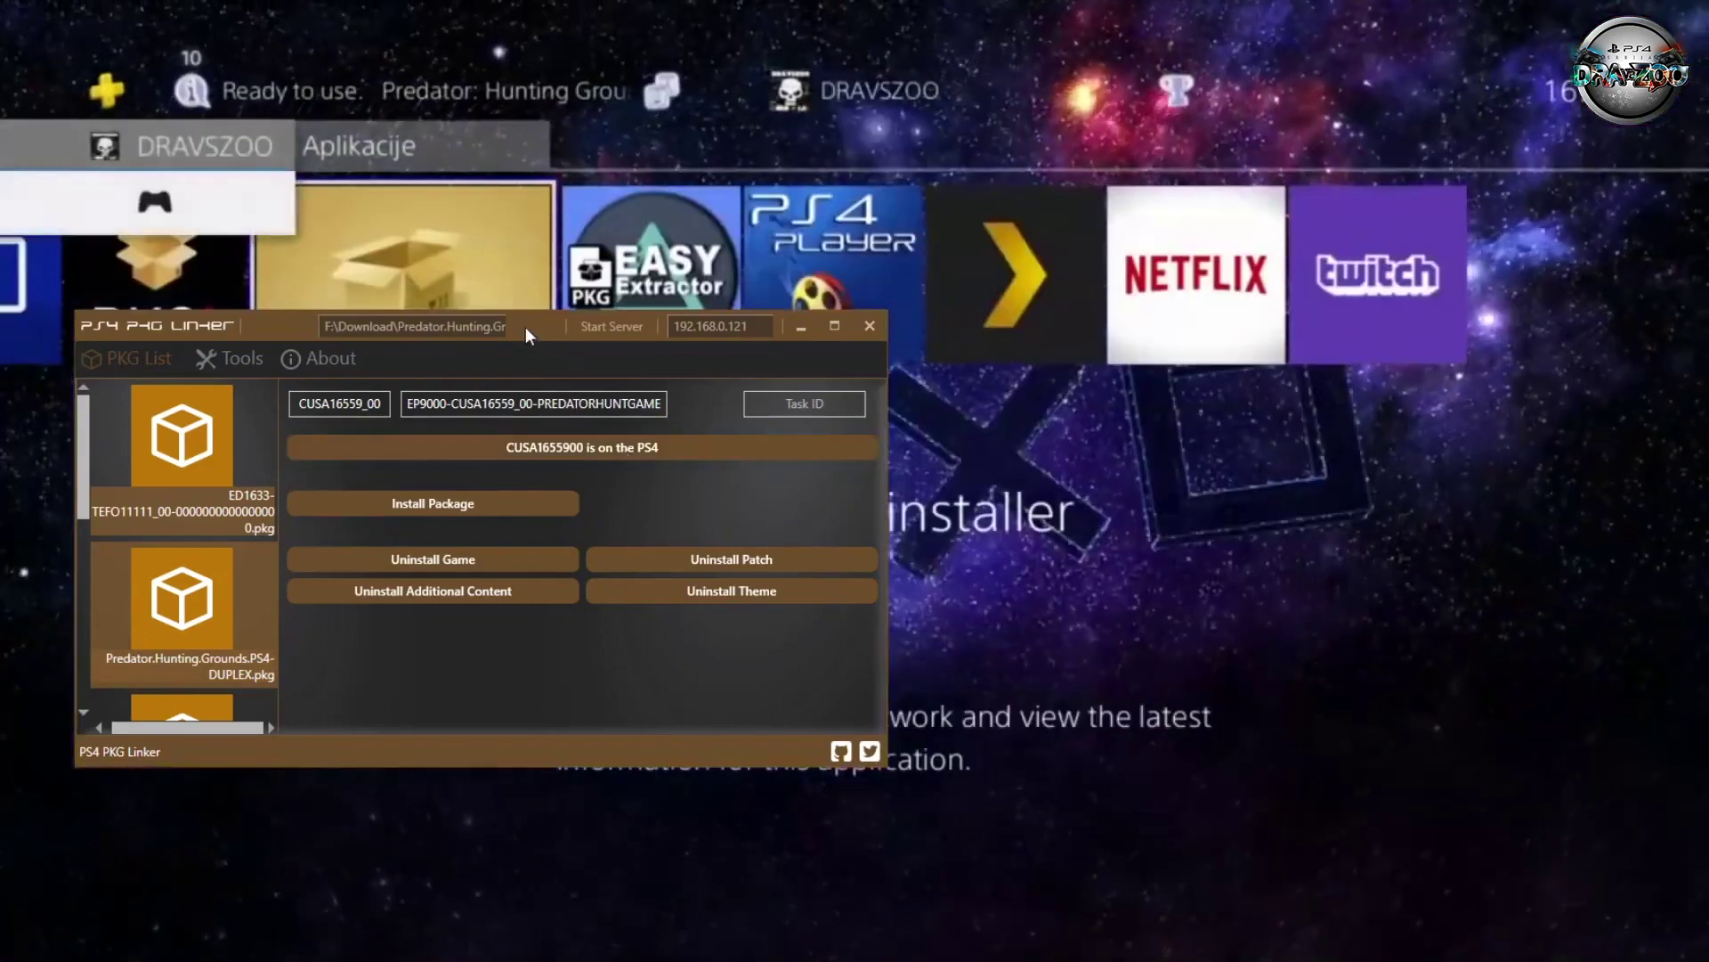
Step: Move the PS4 PKG Linker window clear of the Remote Package Installer screen and install the ED1633-TEFO11111_00 package on the PS4
drag(525, 328, 469, 479)
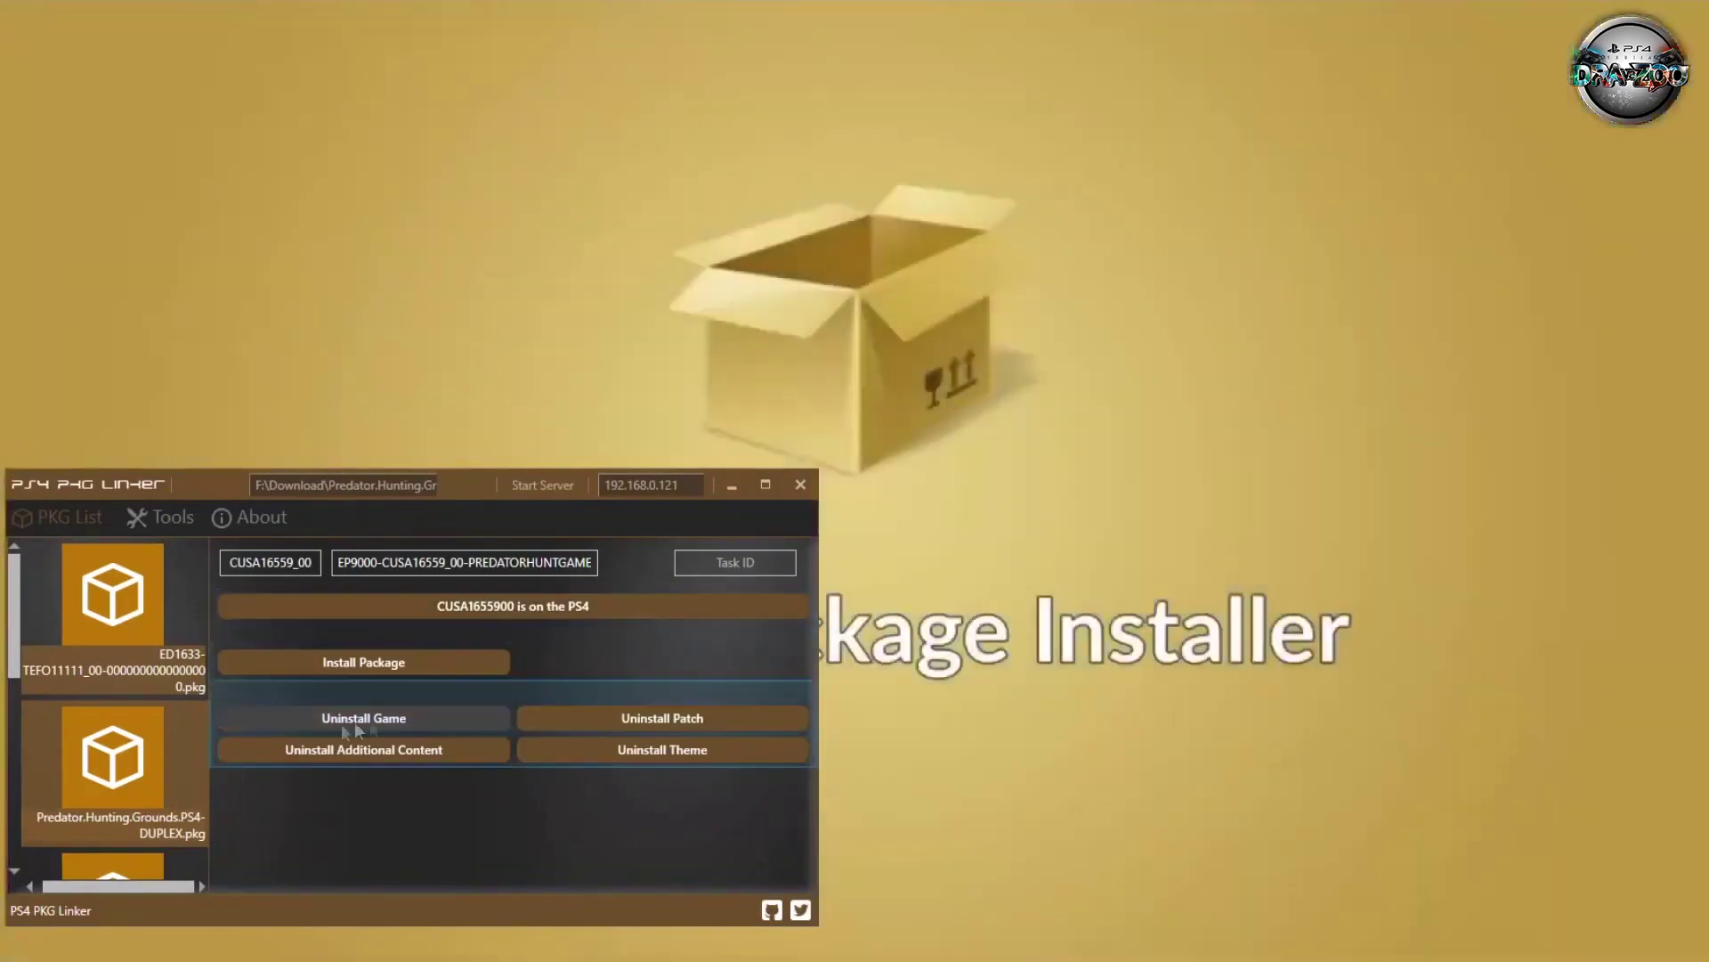
click(131, 601)
click(343, 663)
drag(494, 491, 482, 495)
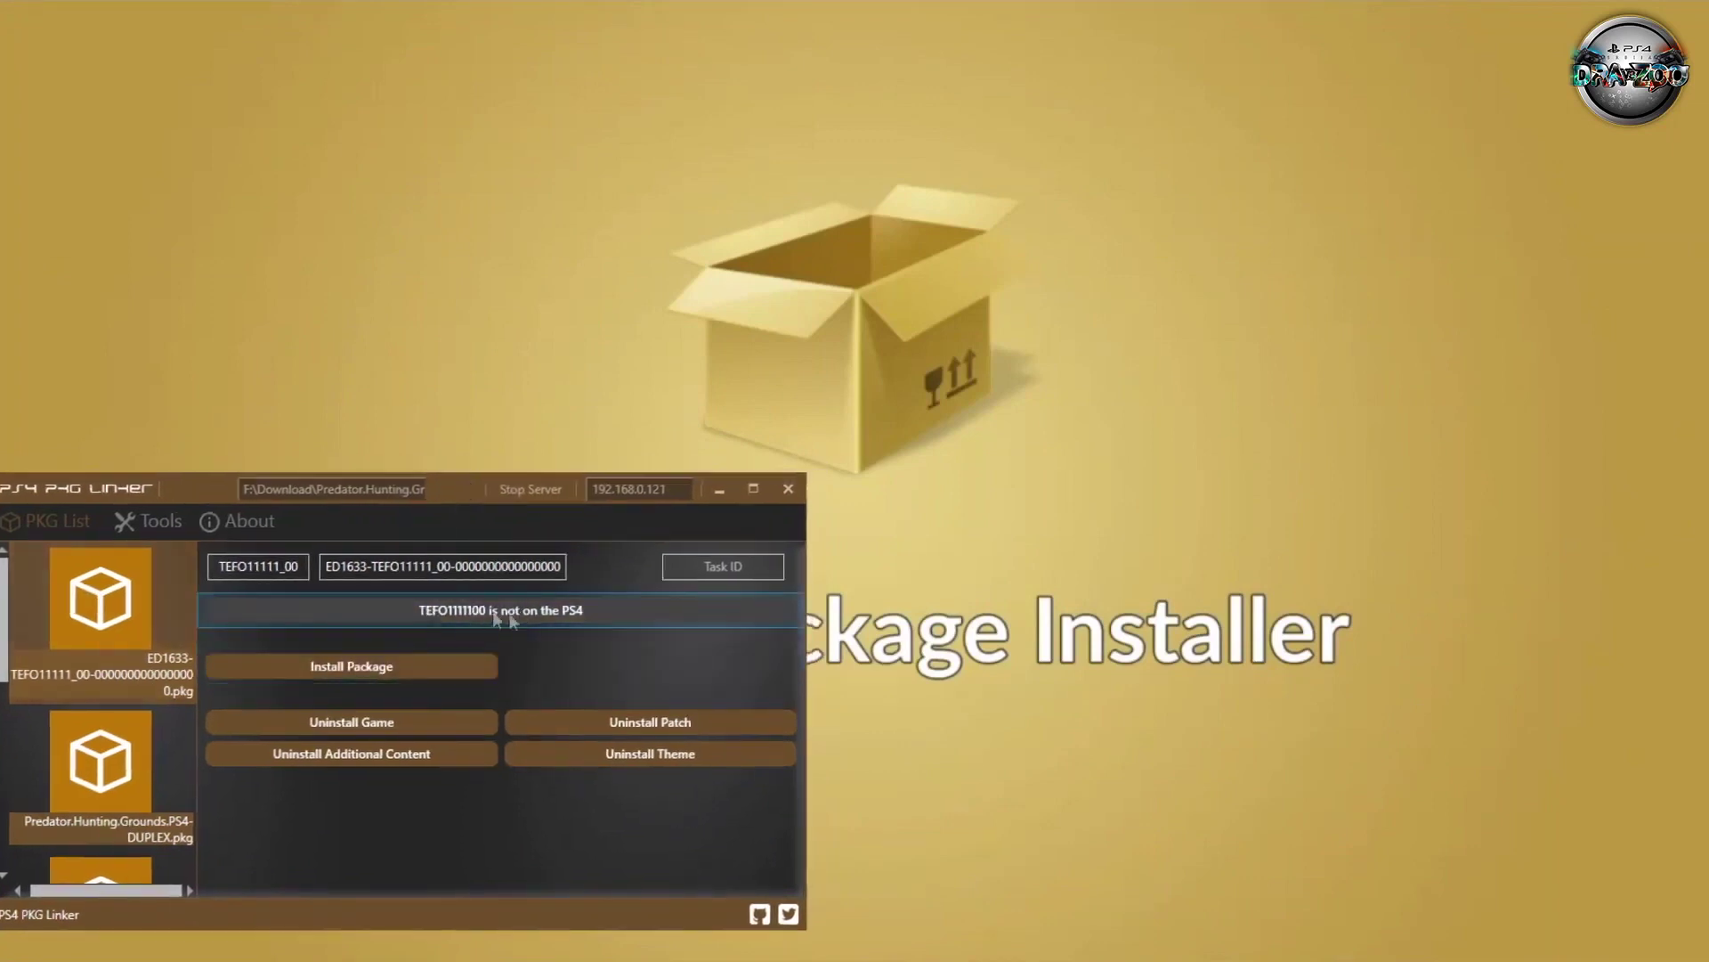
click(418, 669)
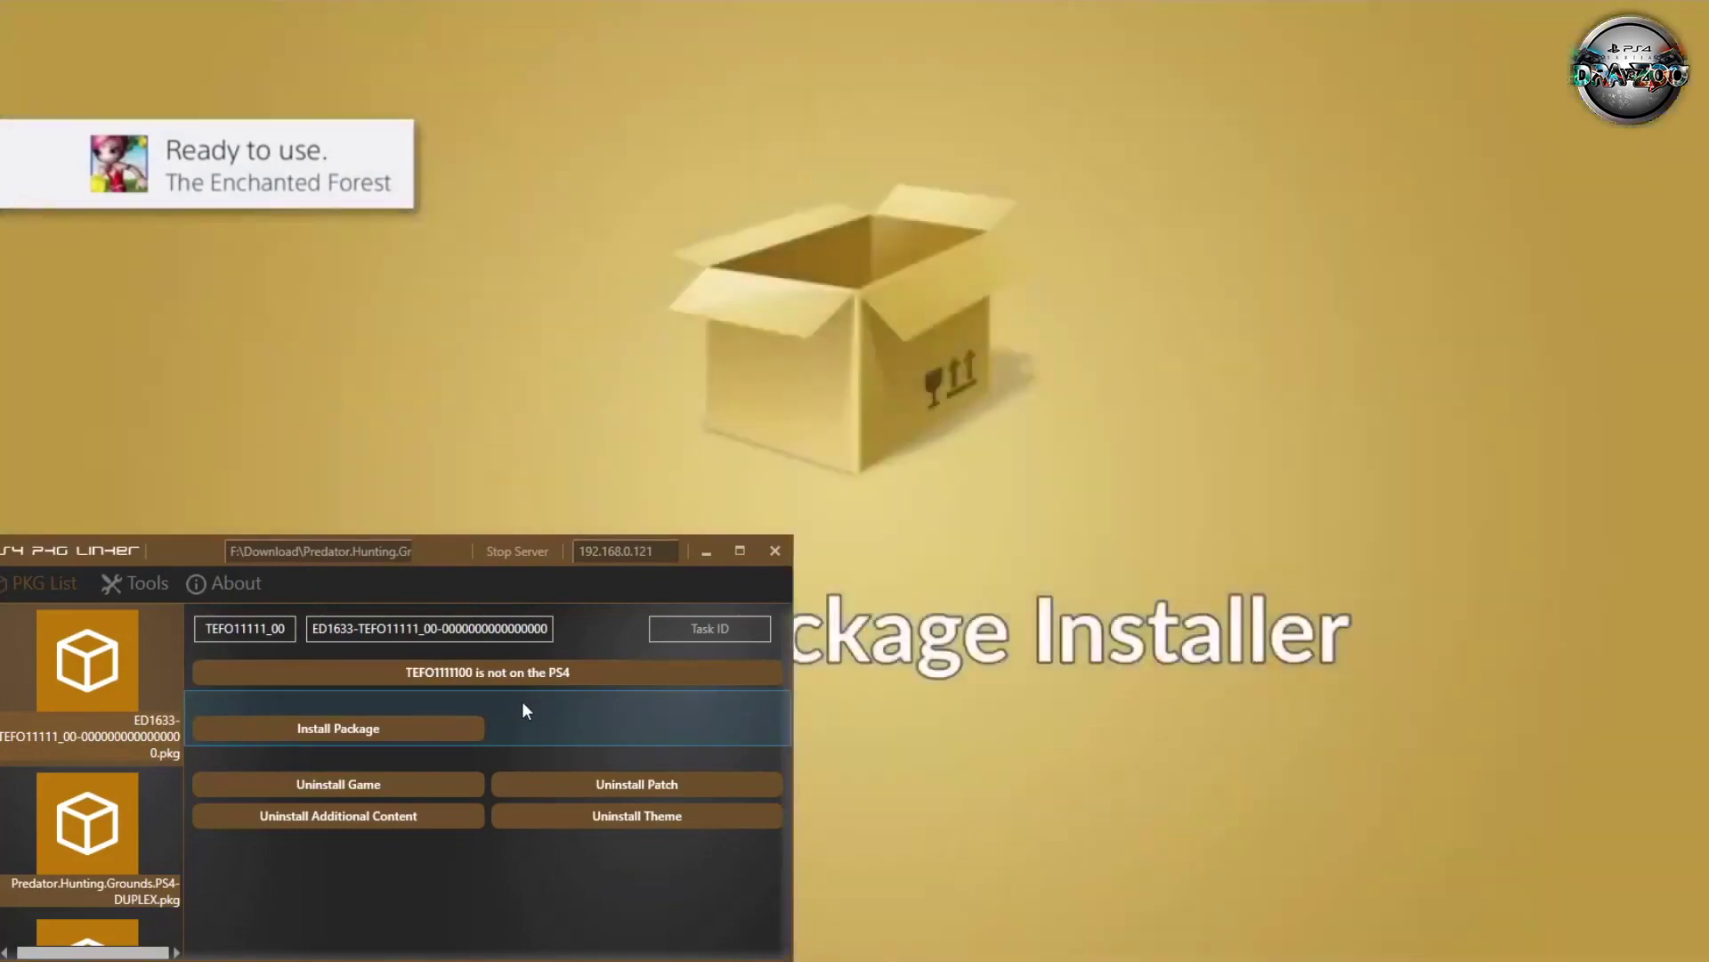
Step: Uninstall the Predator.Hunting.Grounds.PS4-DUPLEX game from the PS4 and dismiss the resulting message
click(87, 823)
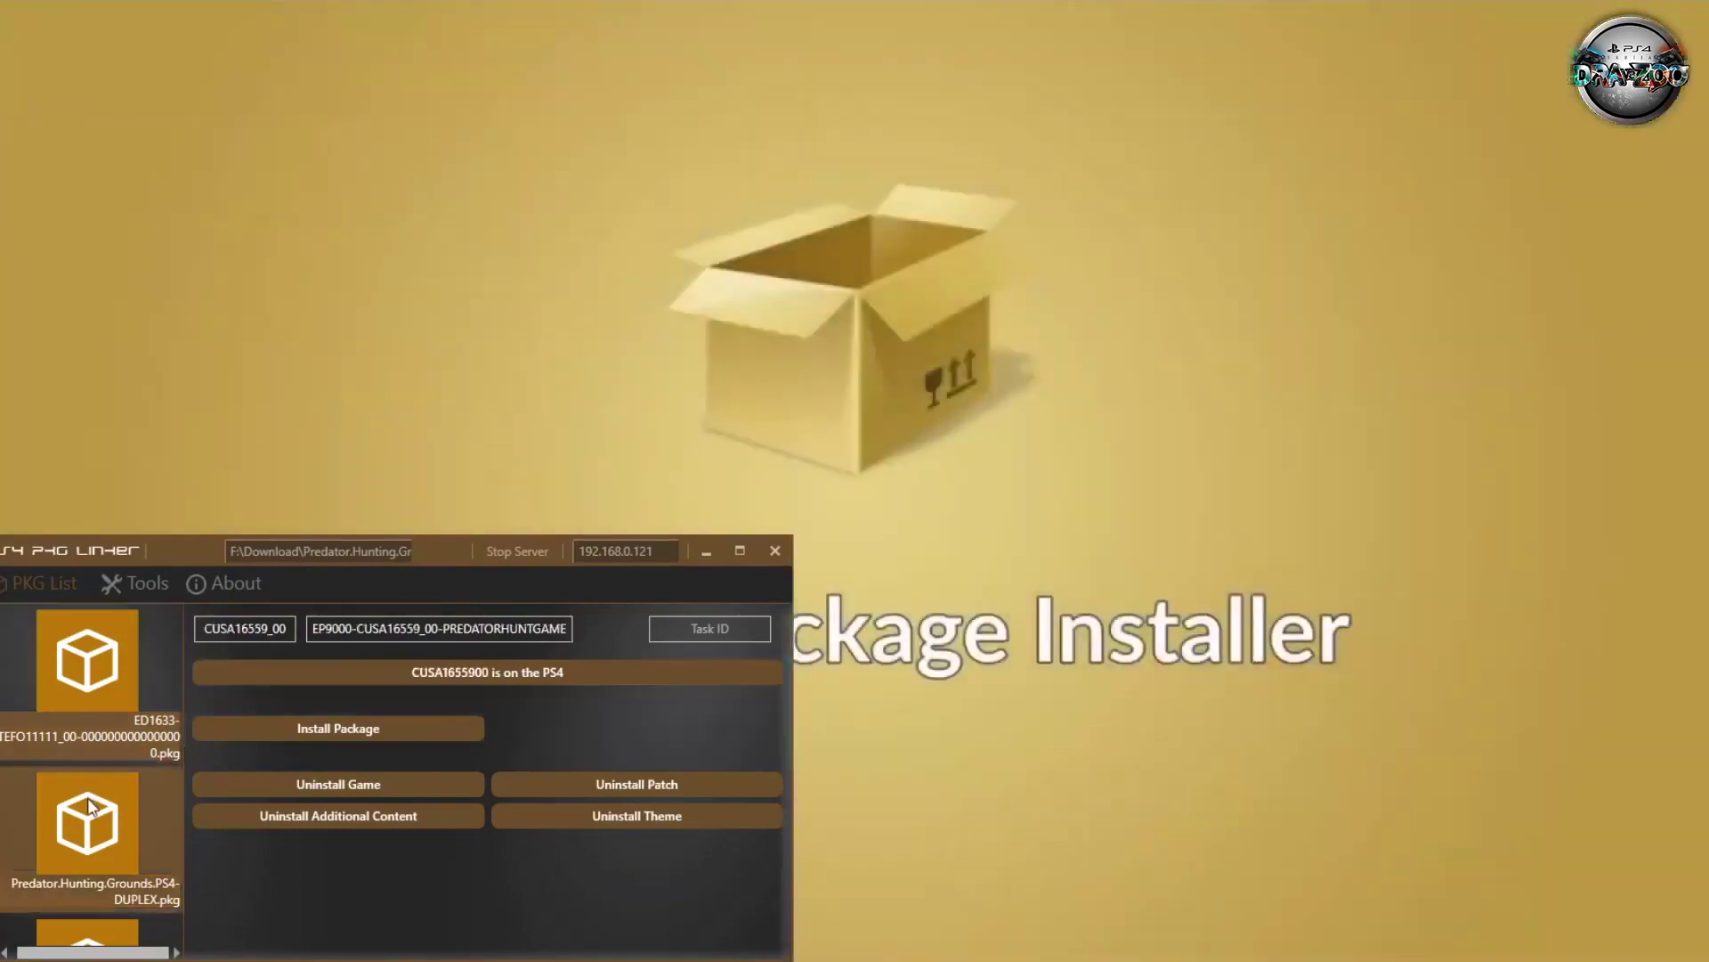
click(356, 786)
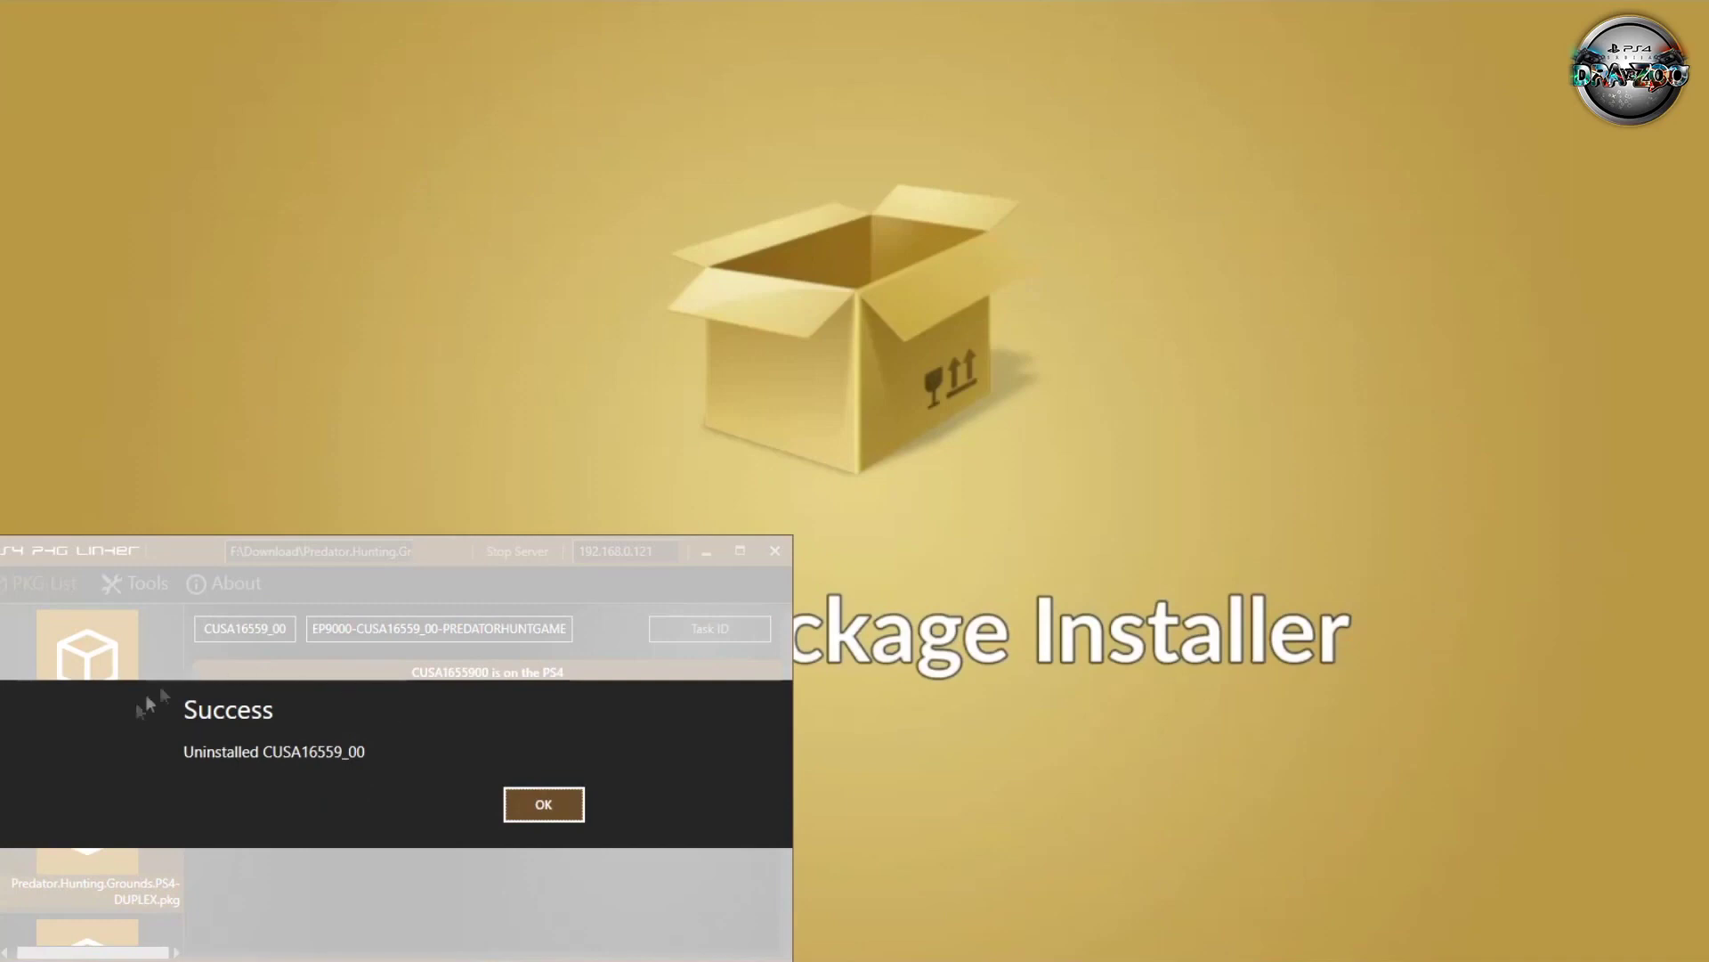
click(545, 806)
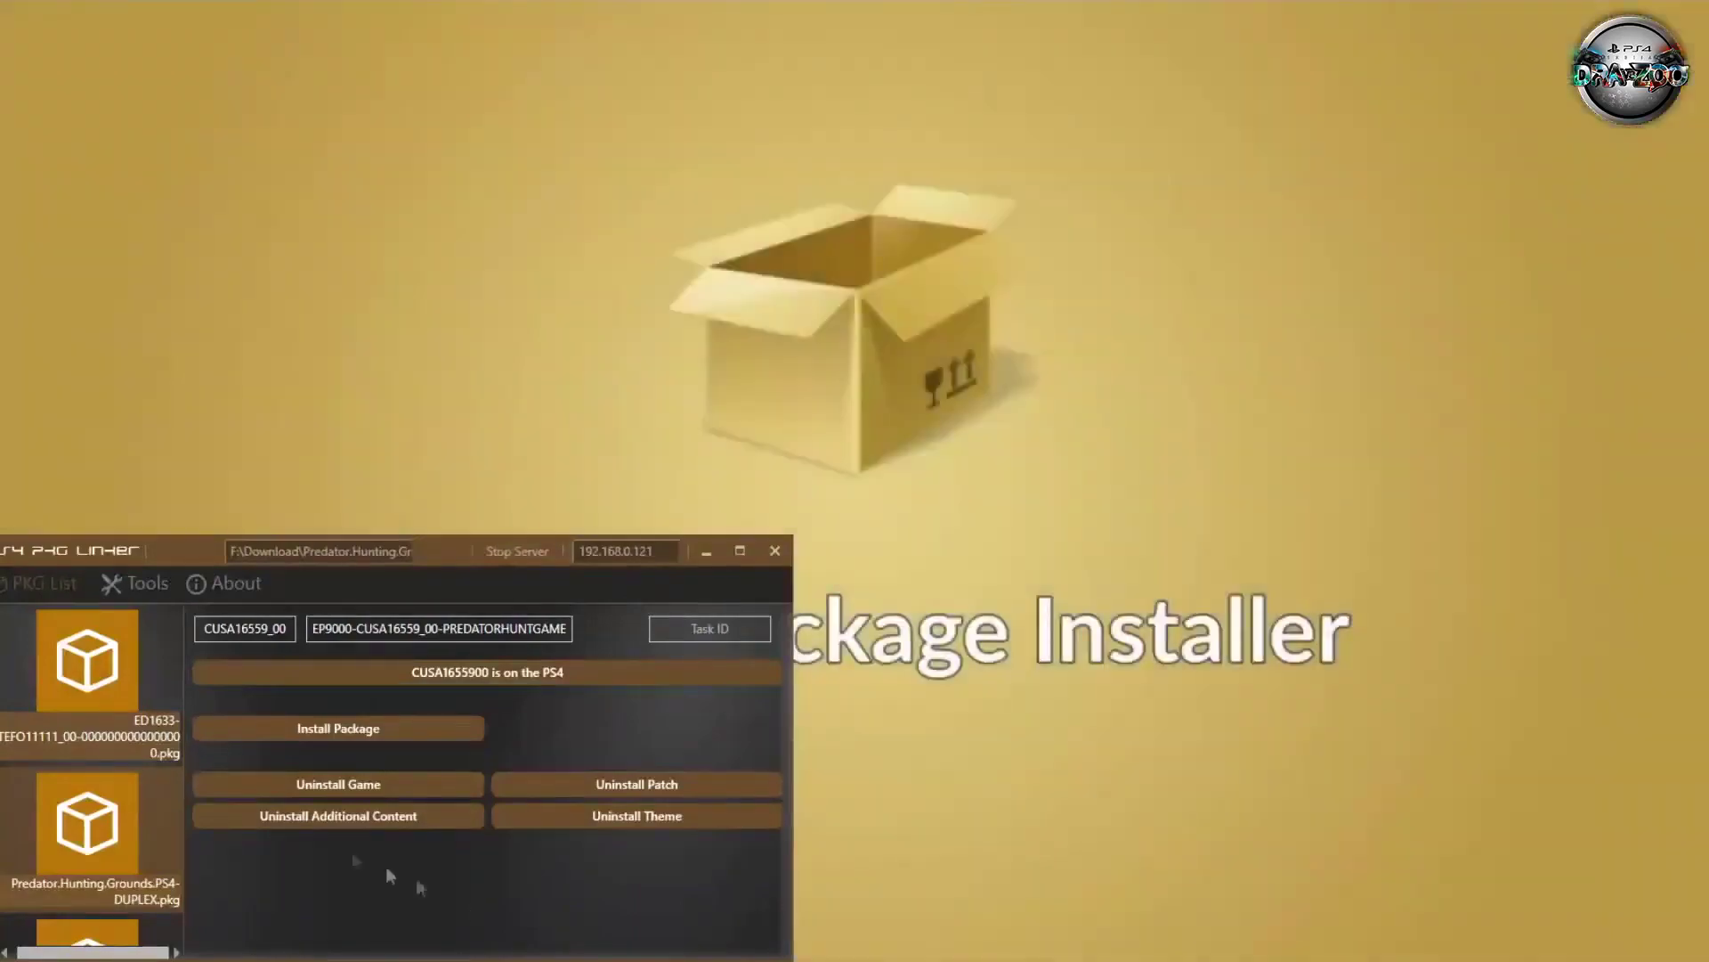
Step: Uninstall the ED1633-TEFO11111_00 game from the PS4 and dismiss the resulting message
click(83, 657)
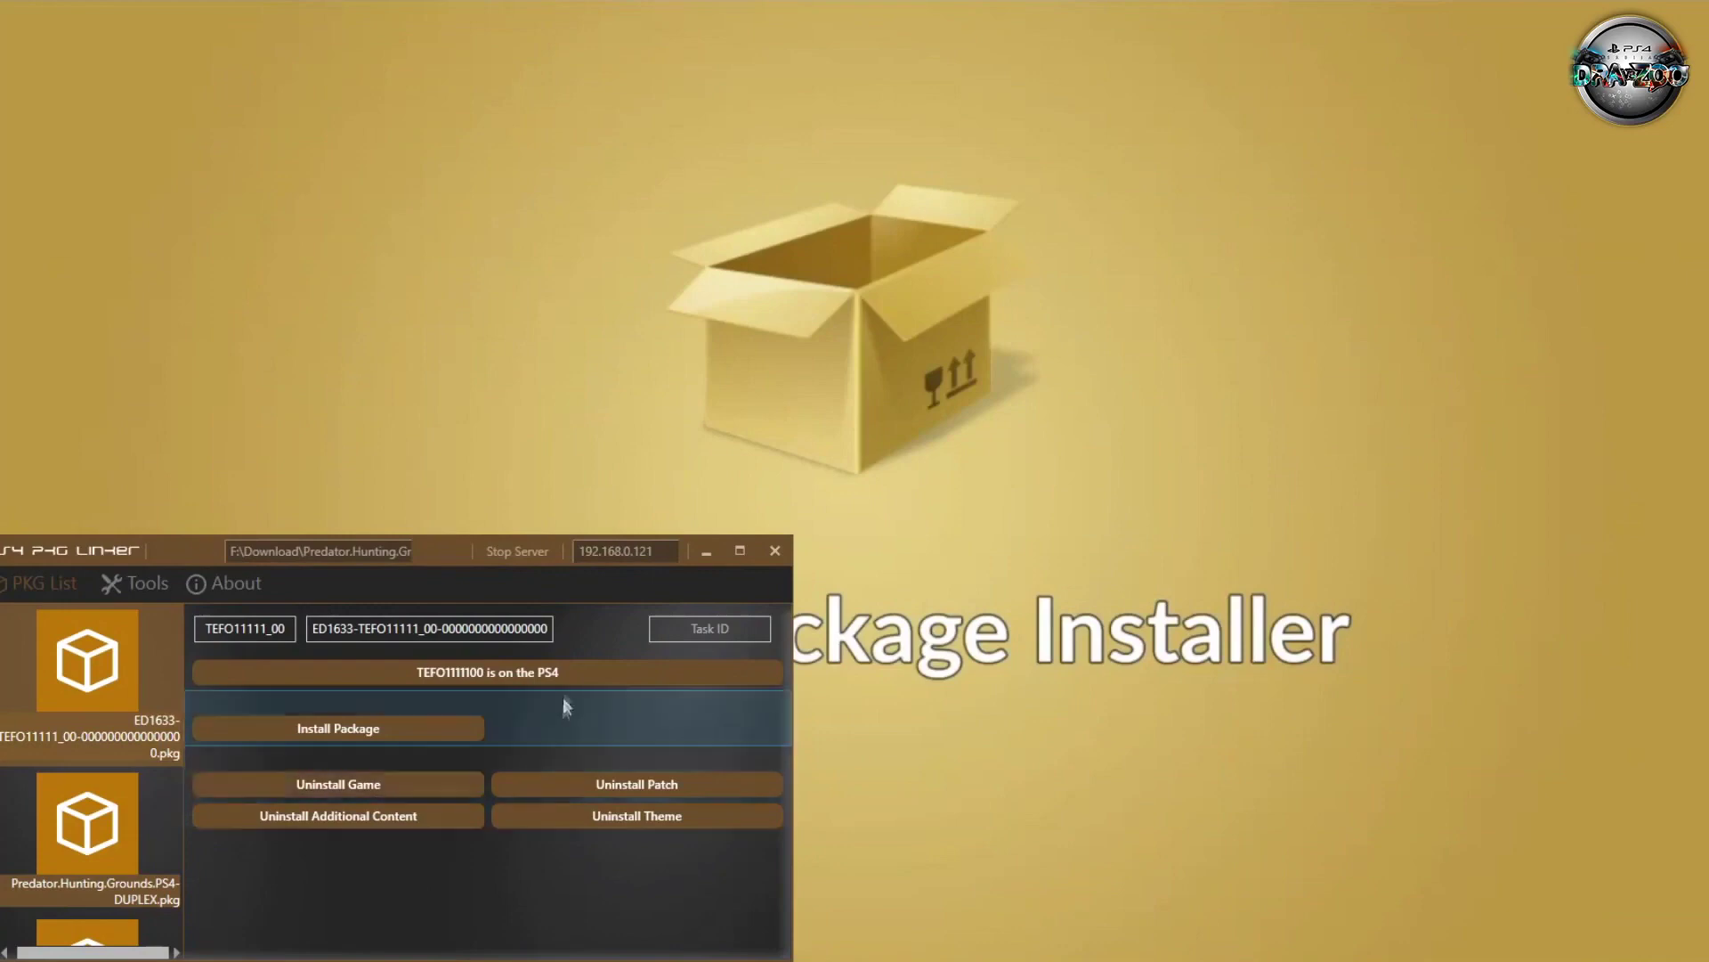
click(393, 789)
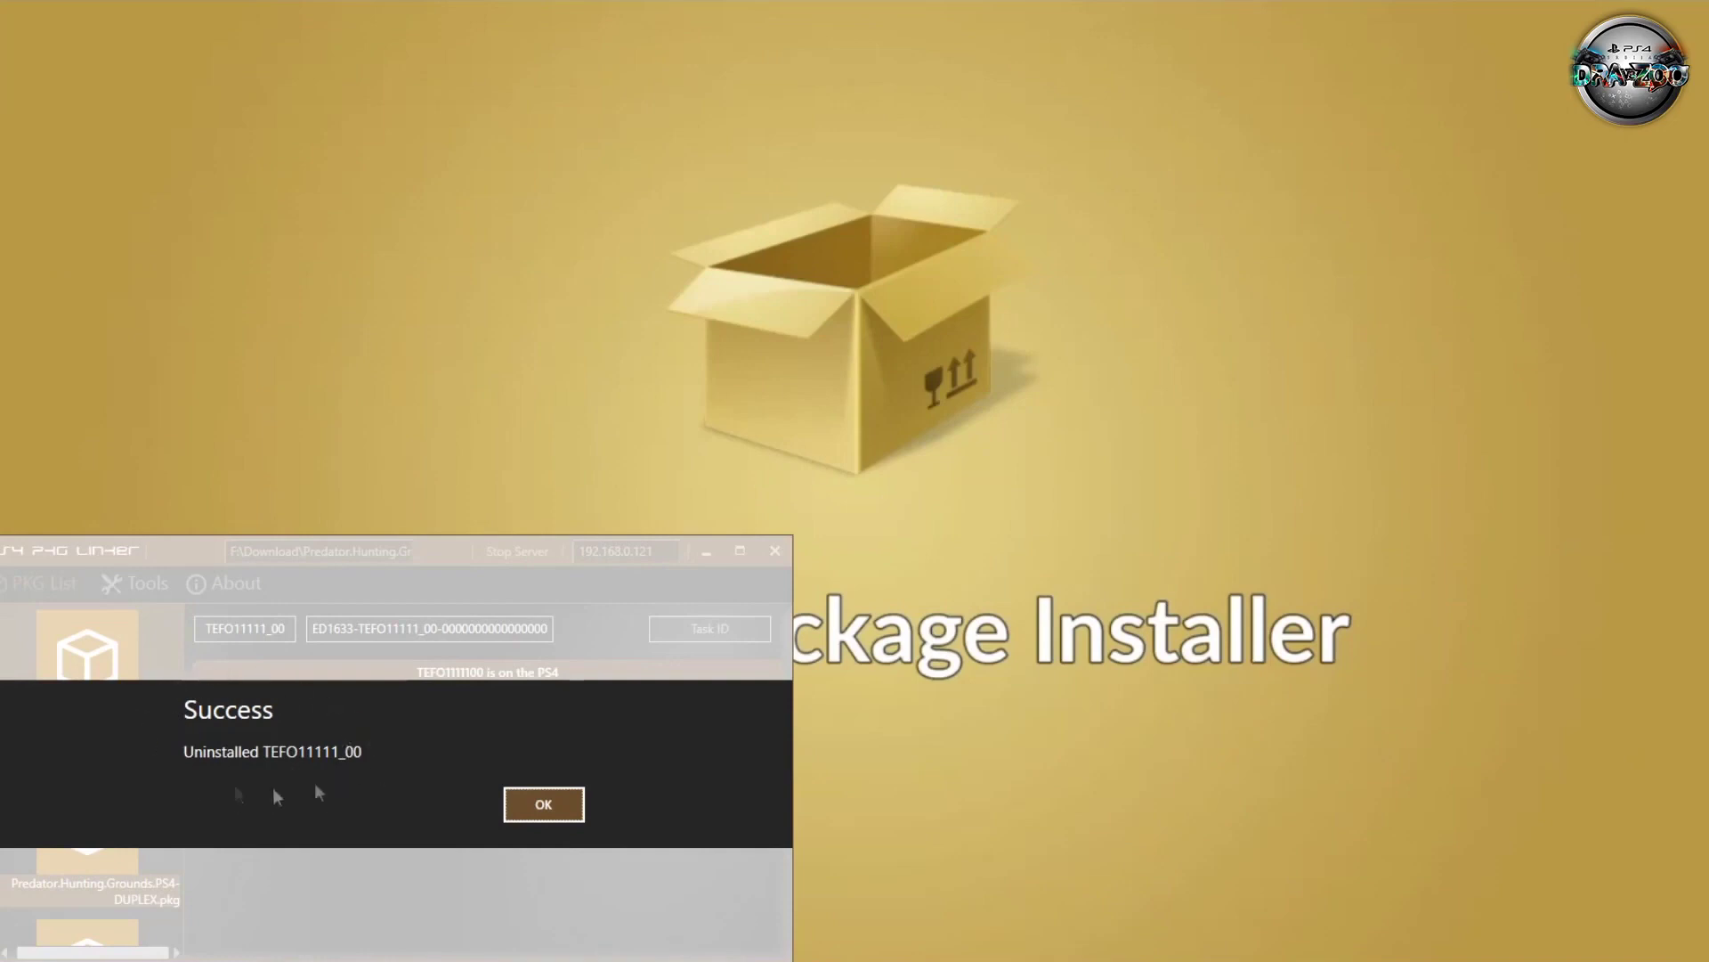
click(544, 805)
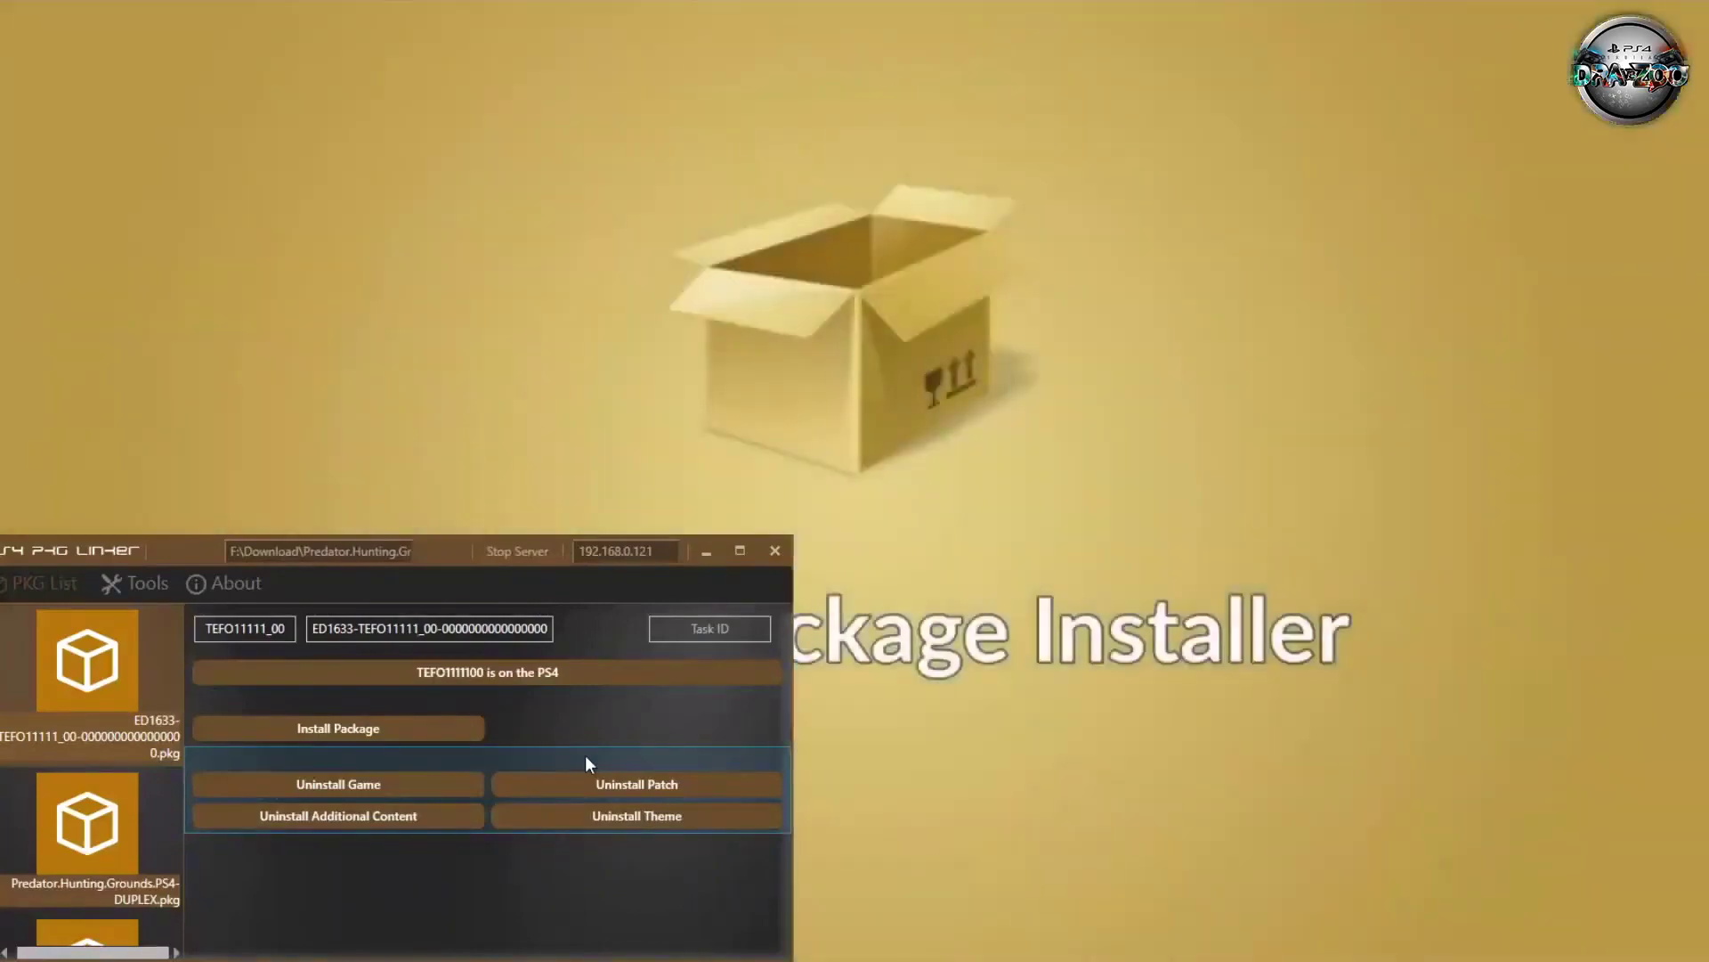
Step: Start installing the Predator.Hunting.Grounds.PS4-DUPLEX package on the PS4
click(35, 831)
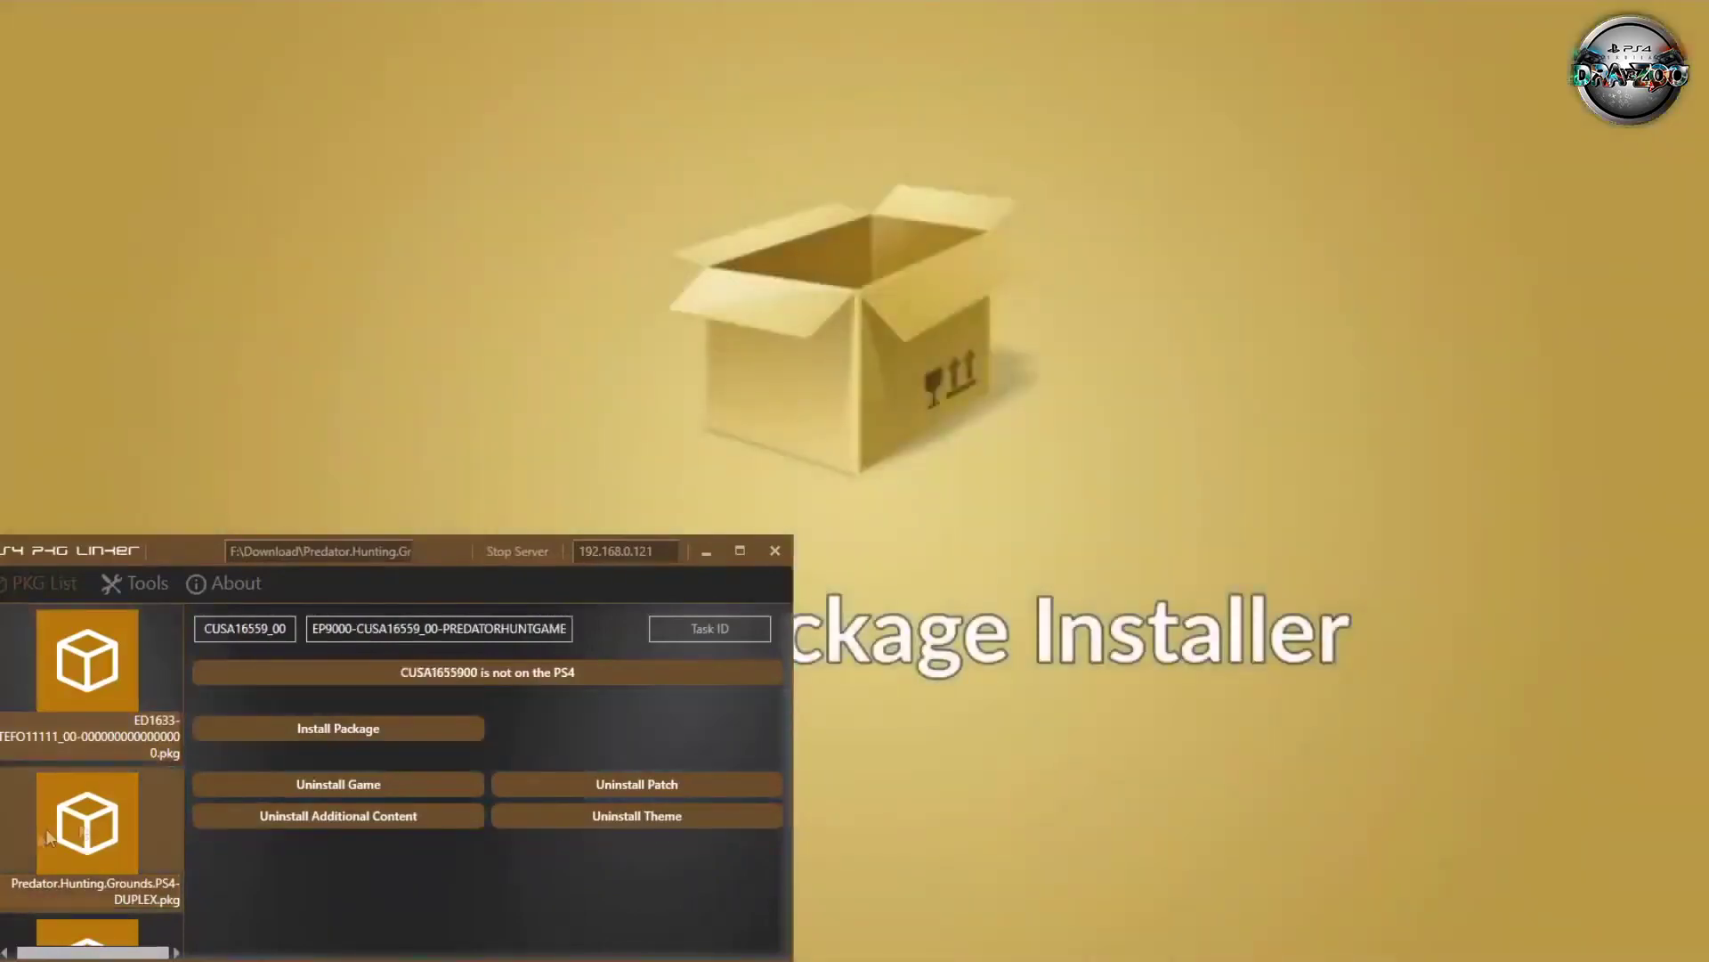
click(396, 734)
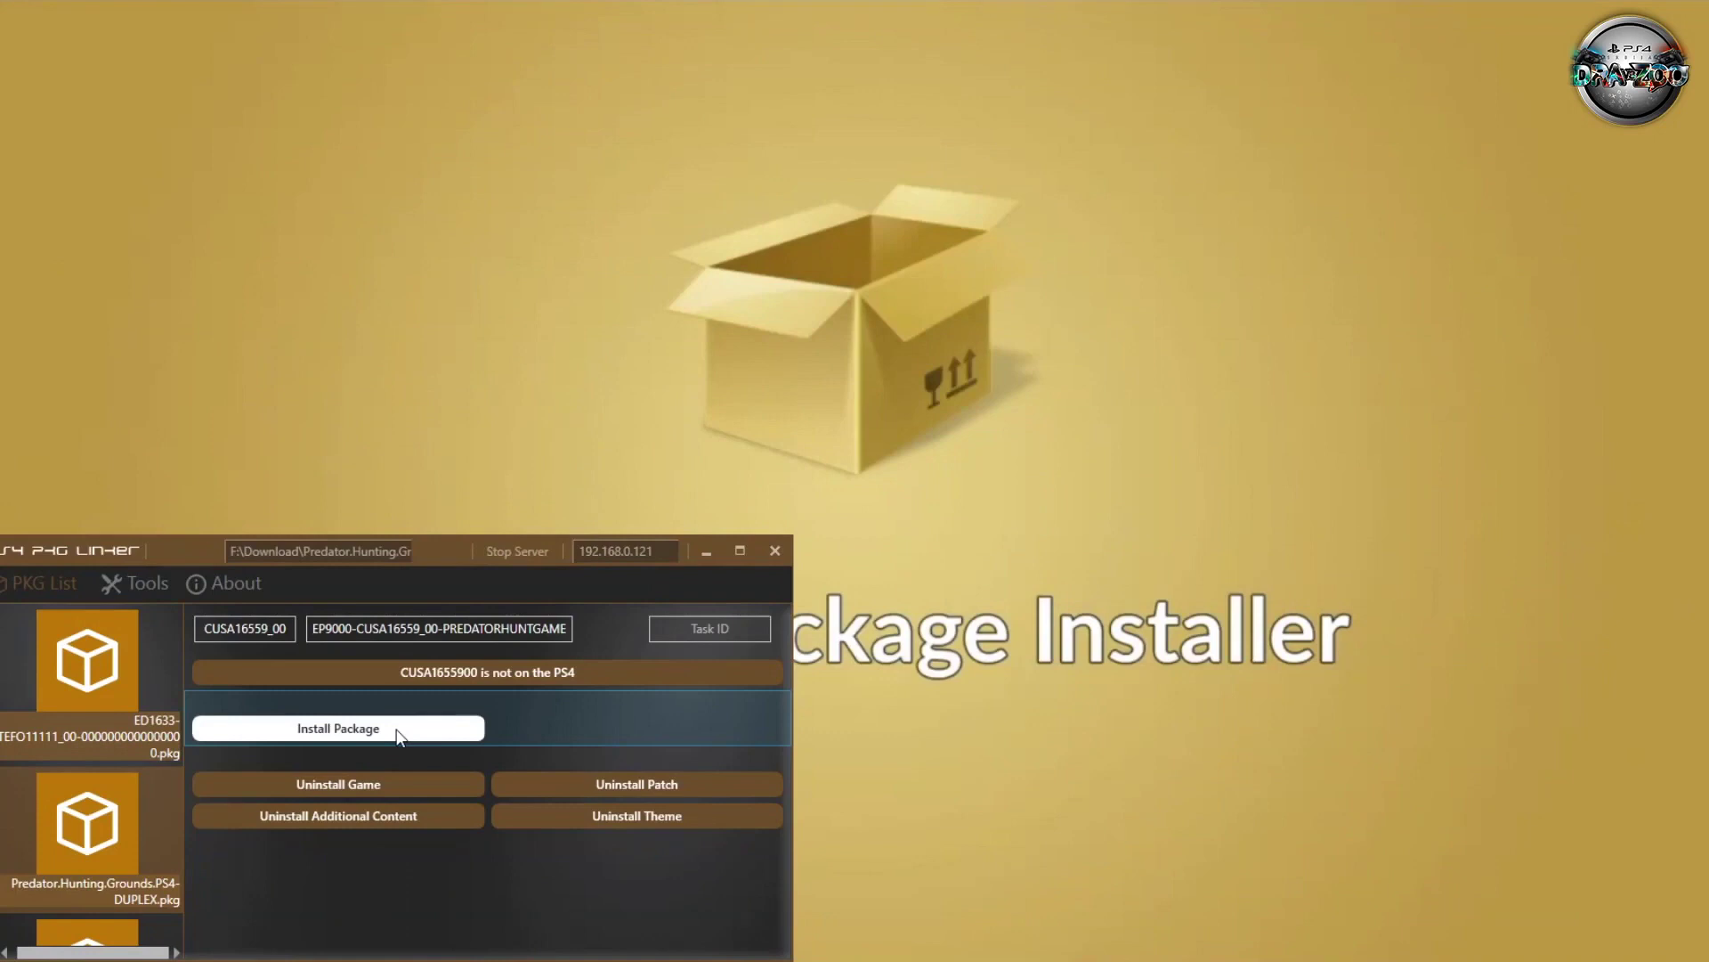